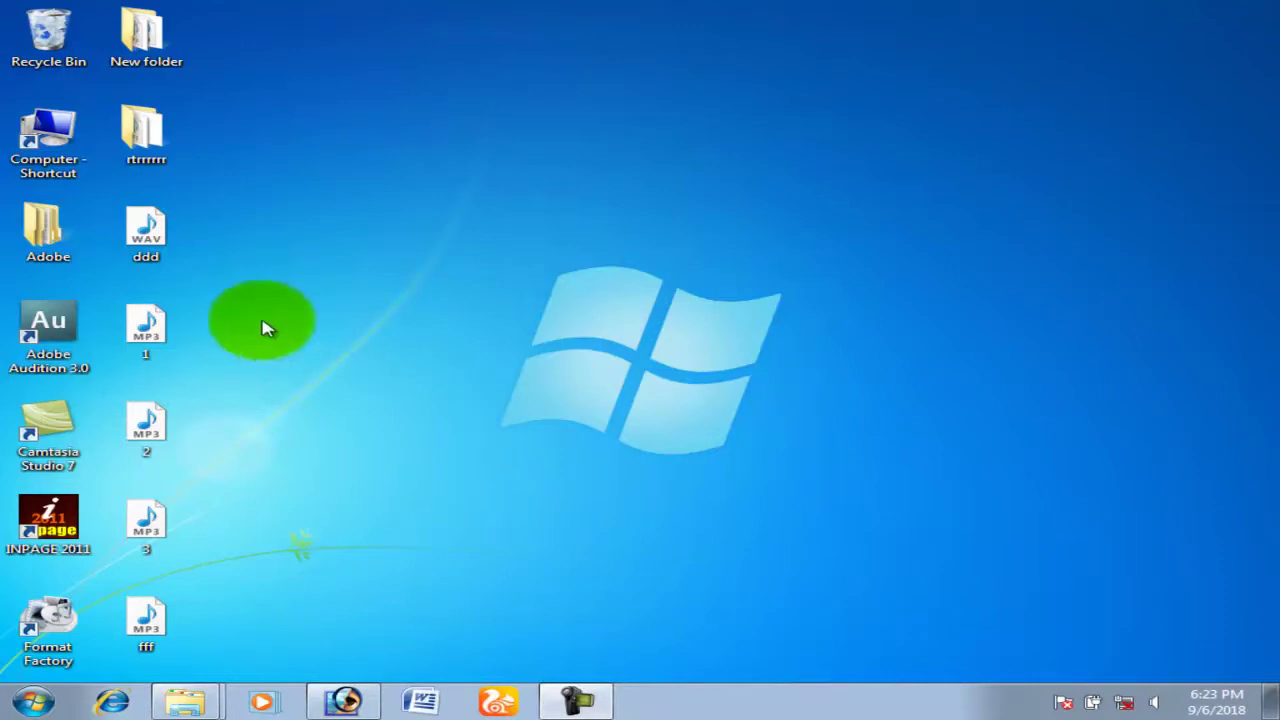
Open Adobe Audition and import the MP3 file 1 from the Desktop
left_click(47, 338)
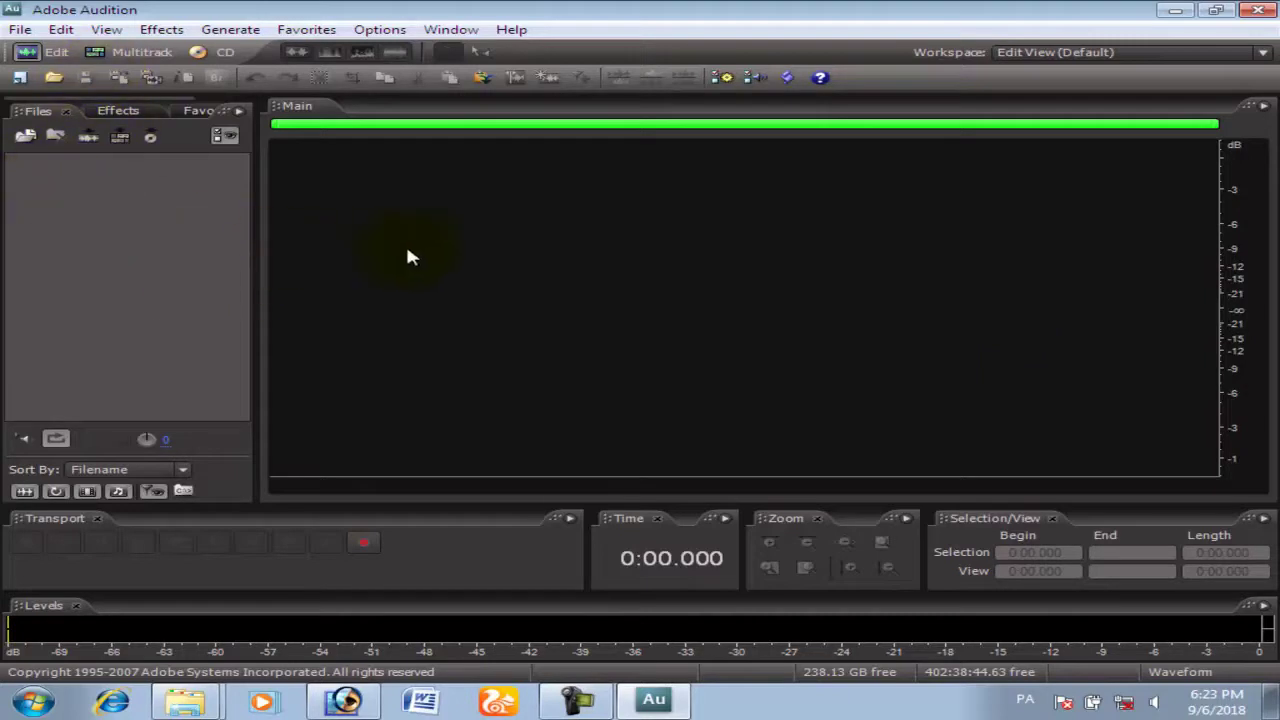
left_click(25, 137)
left_click(440, 306)
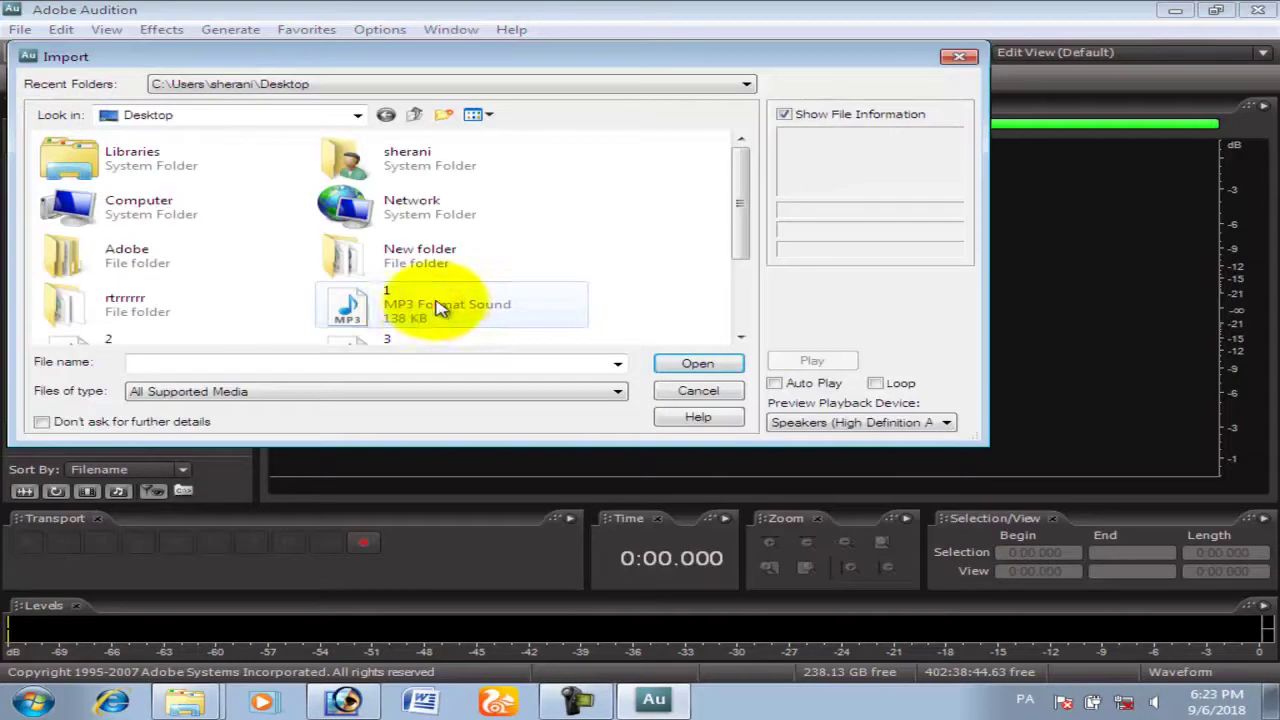
left_click(690, 364)
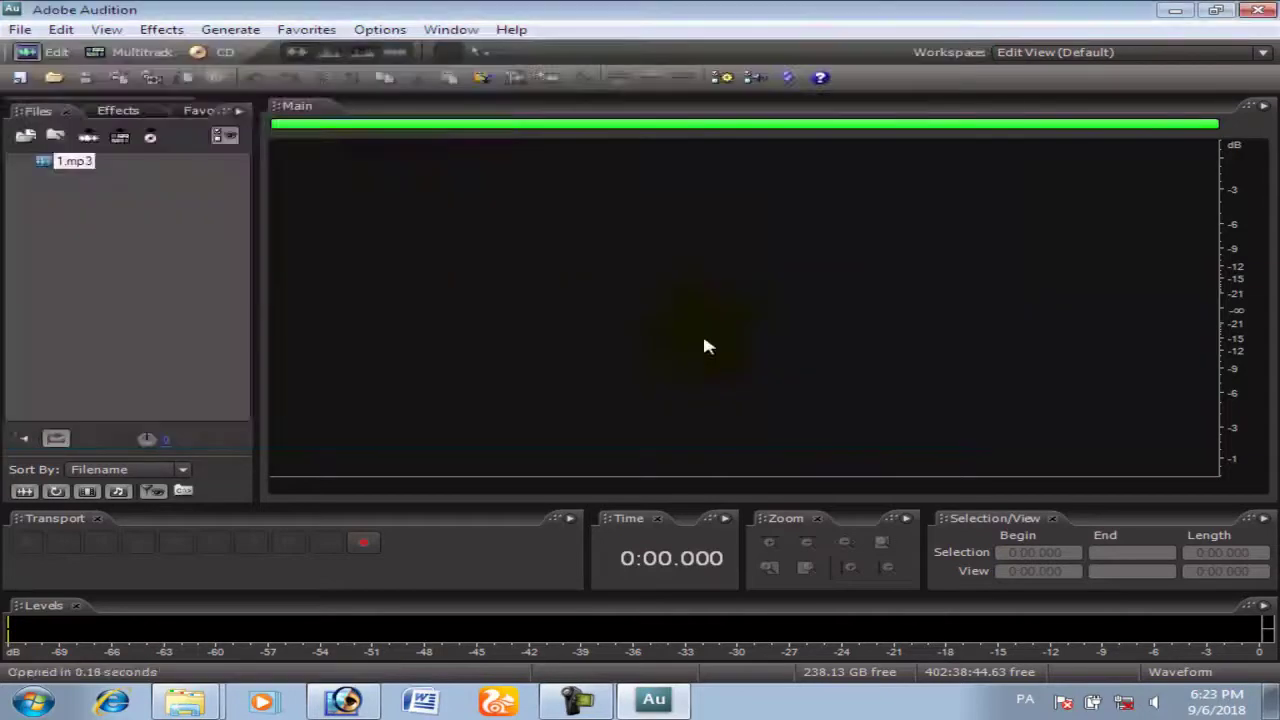
Import ddd.wav and 2.mp3 from the Desktop into the file list
left_click(25, 137)
left_click_drag(745, 206, 742, 305)
left_click(372, 270)
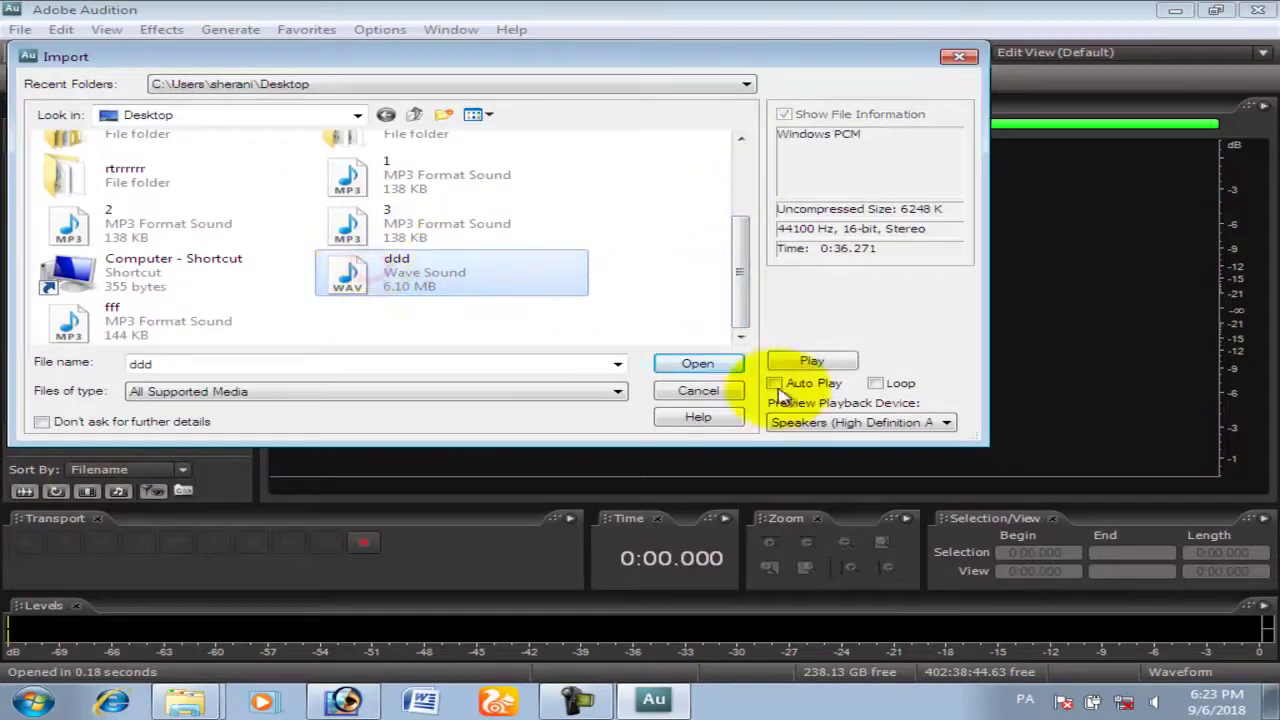
left_click(690, 363)
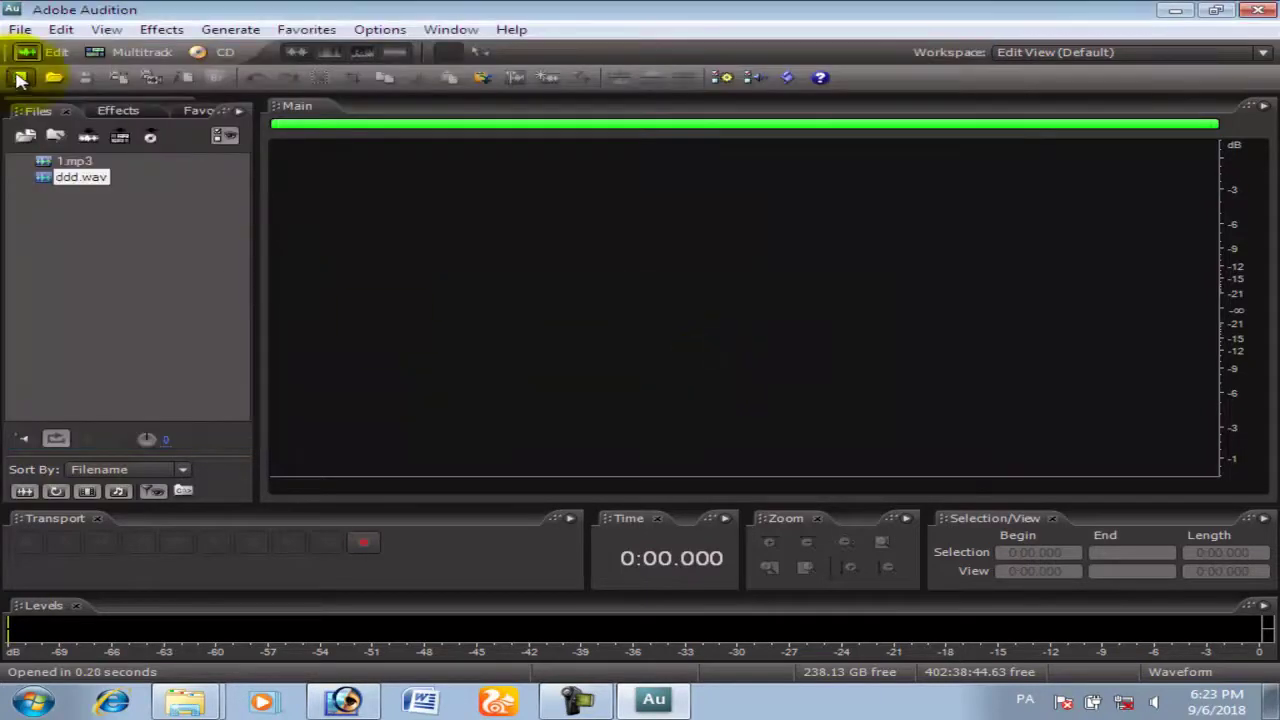
left_click(25, 137)
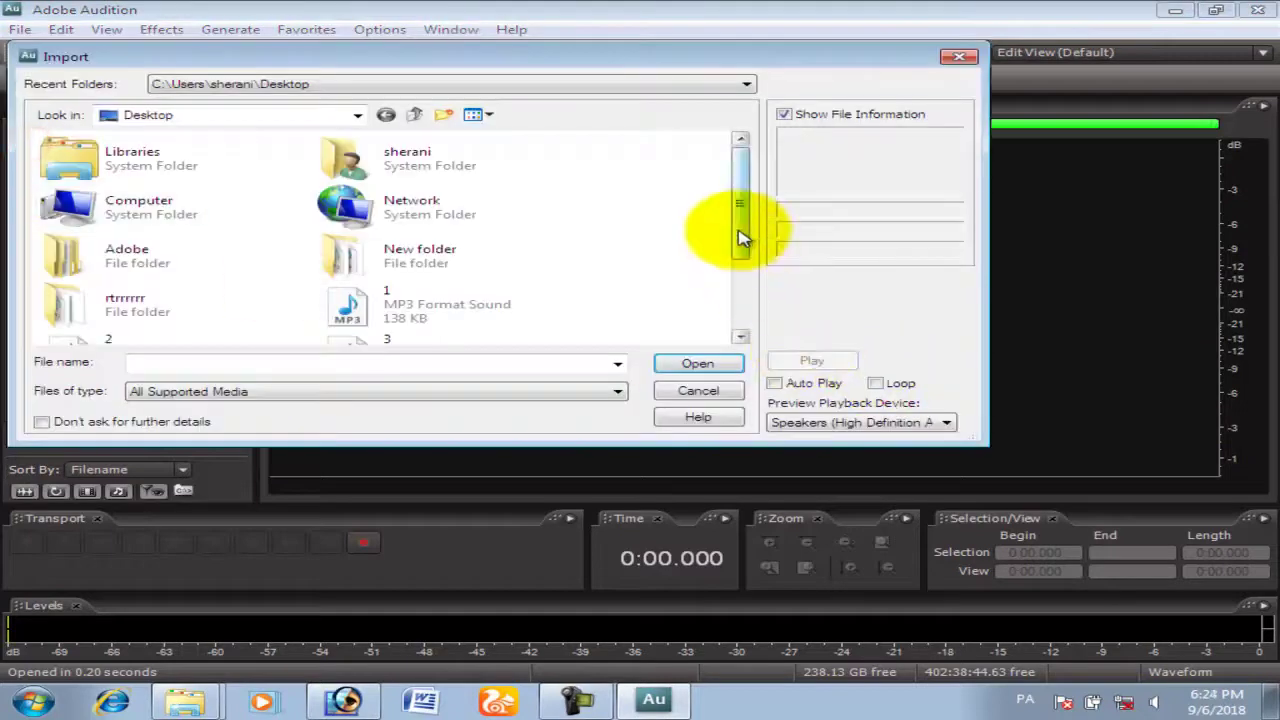
left_click_drag(740, 234, 743, 286)
left_click(145, 240)
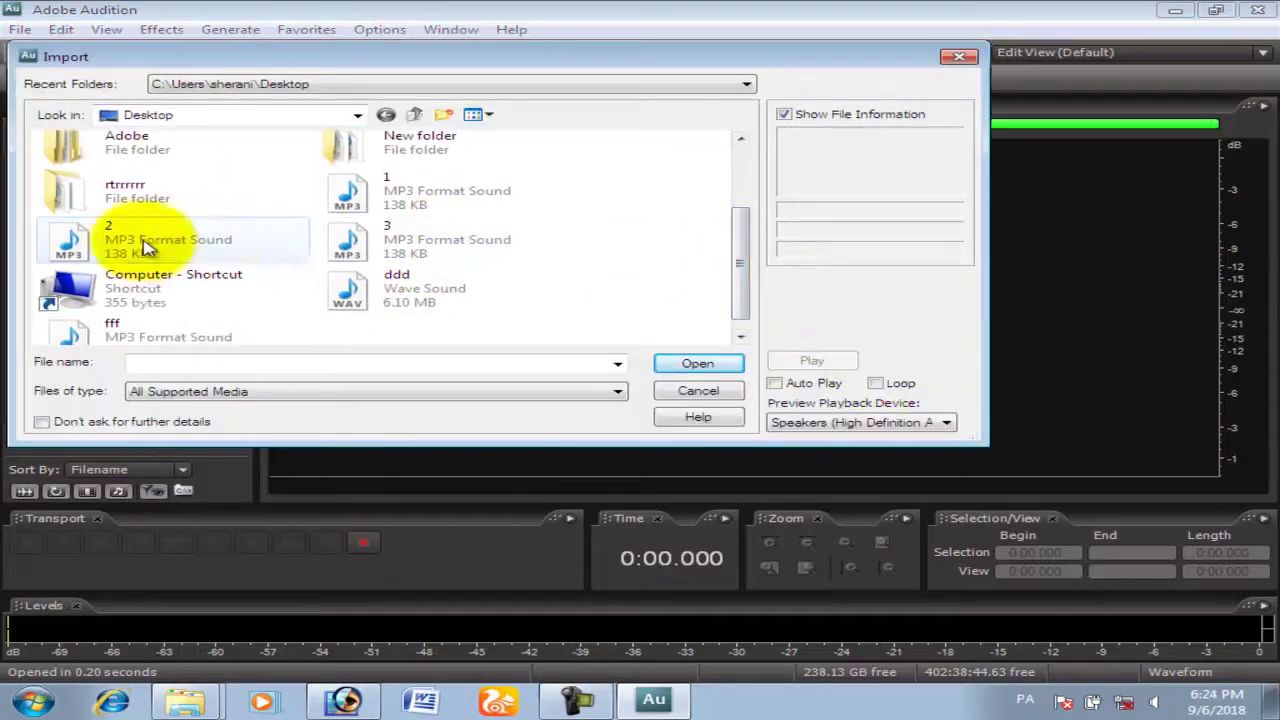
left_click(698, 364)
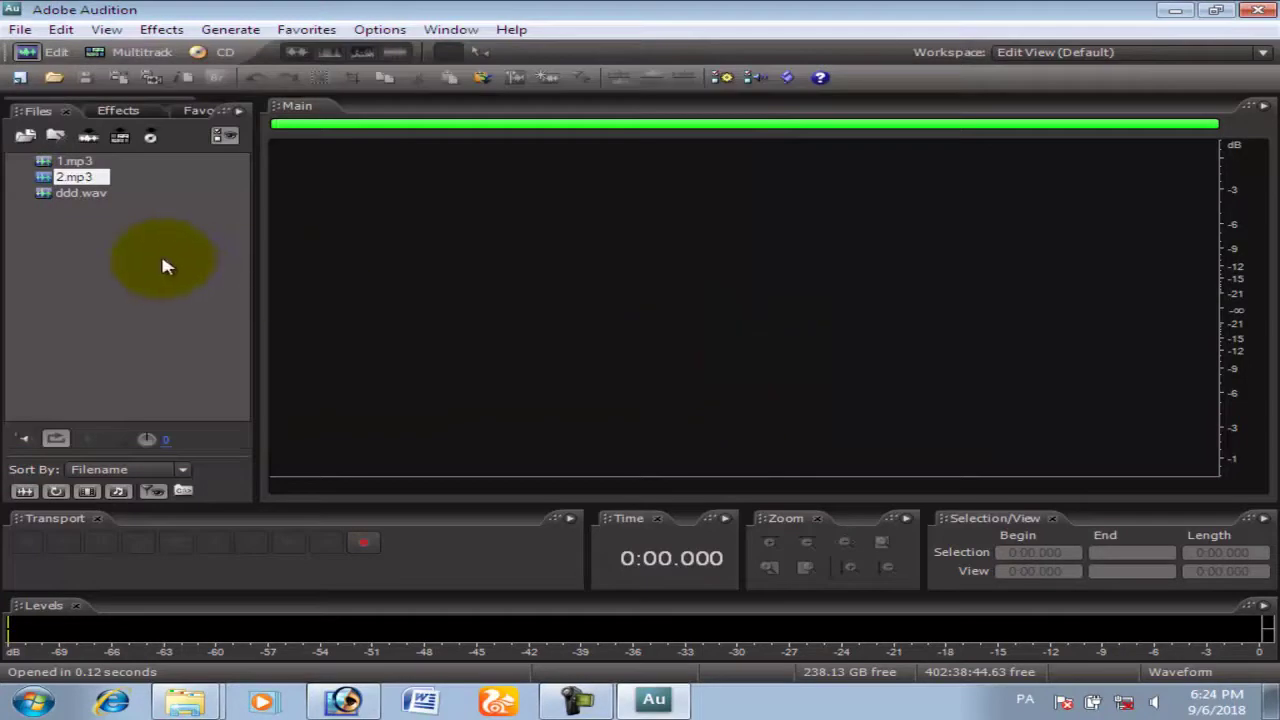
In Multitrack View, place ddd.wav at the start of Track 1 and 2.mp3 on Track 2, aligned to end with the ddd clip
left_click(92, 52)
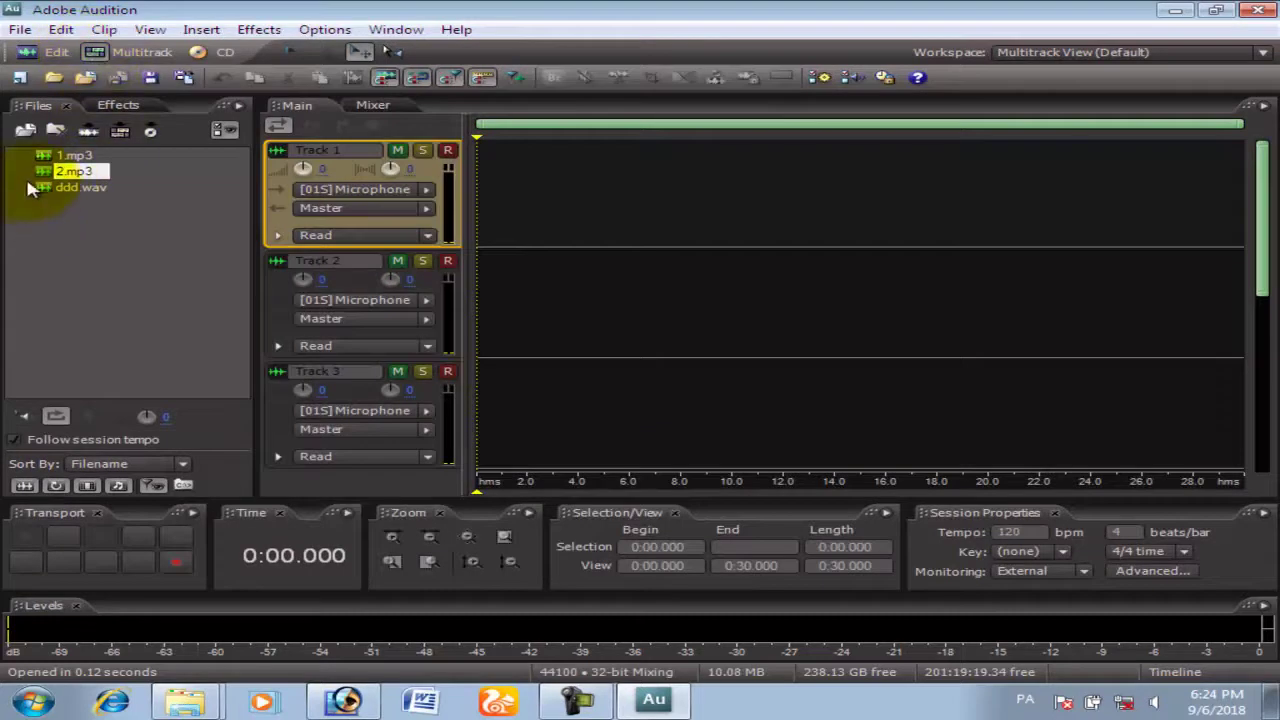
left_click_drag(40, 190, 502, 170)
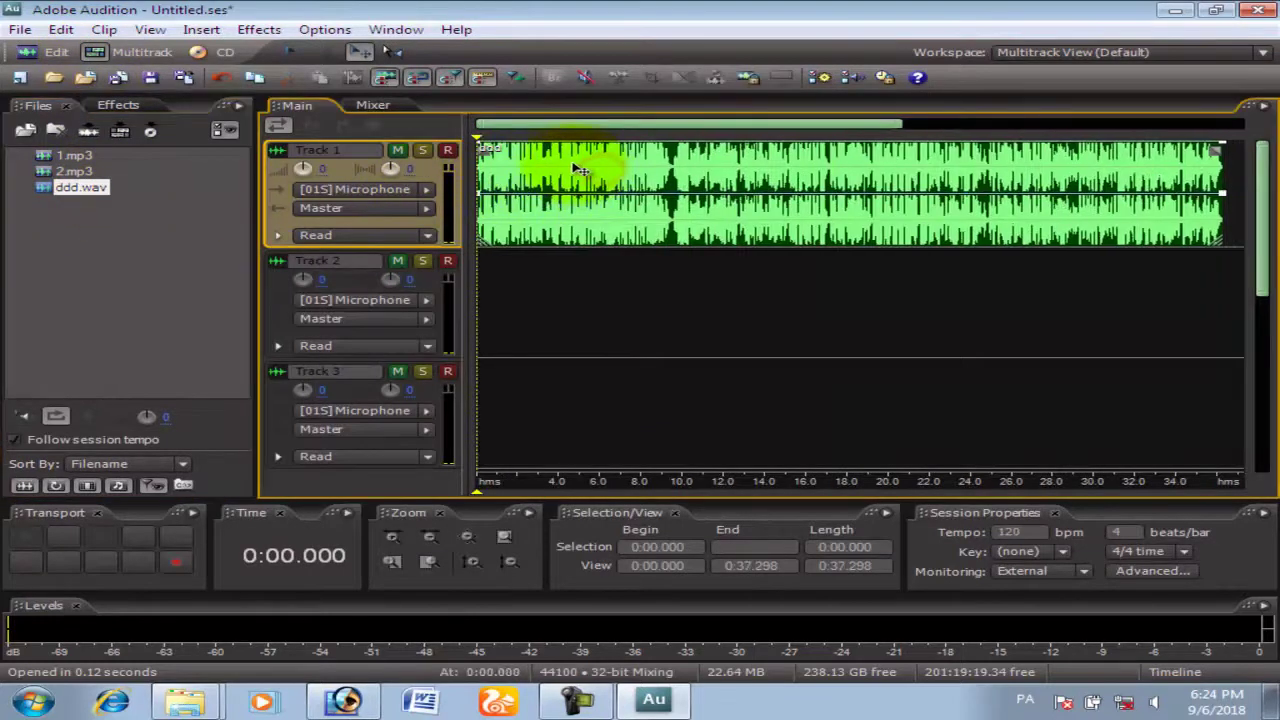
left_click_drag(80, 172, 977, 350)
left_click_drag(1190, 282, 1080, 307)
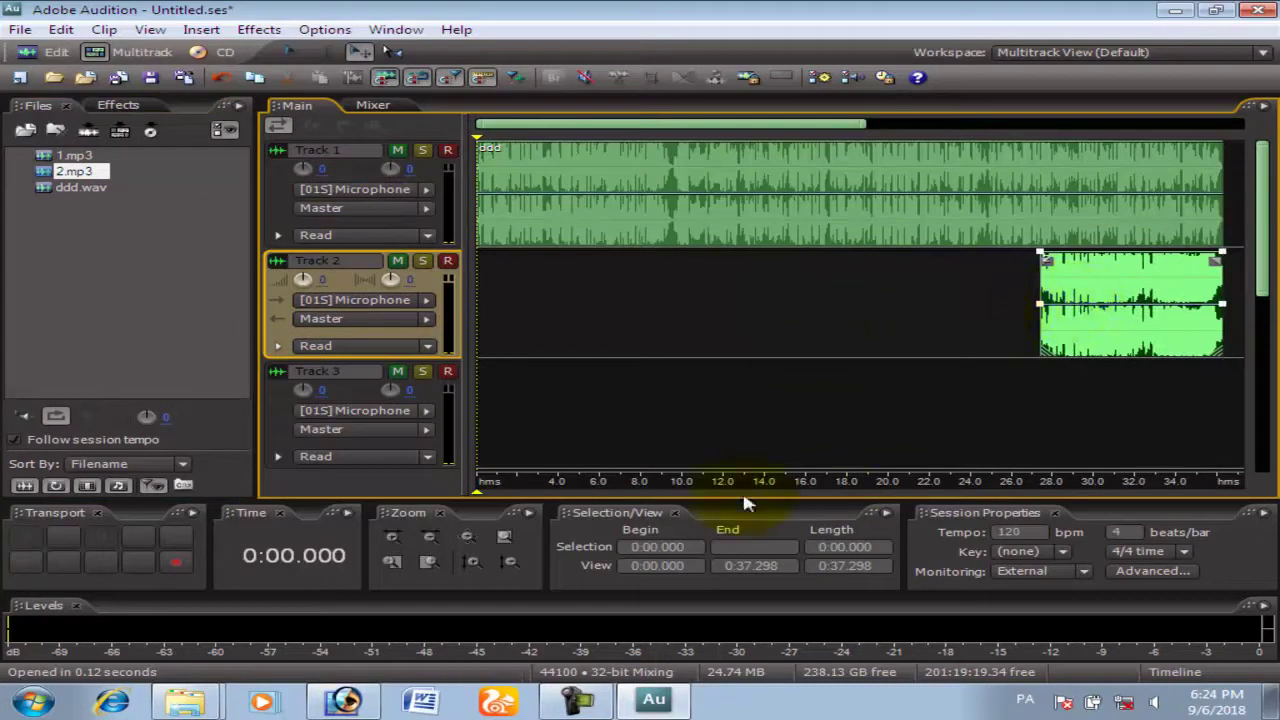
Place 1.mp3 on Track 3, starting at about 2 seconds
left_click(73, 156)
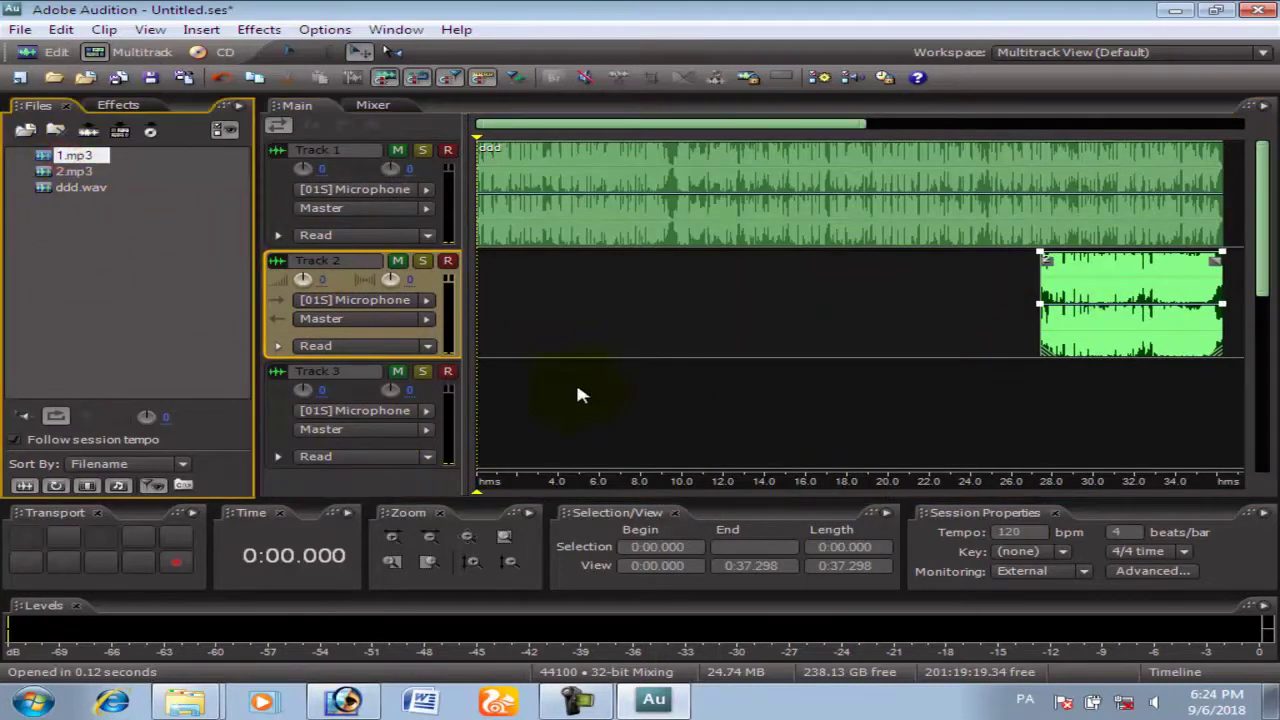
left_click_drag(570, 412, 568, 410)
left_click_drag(697, 377, 655, 383)
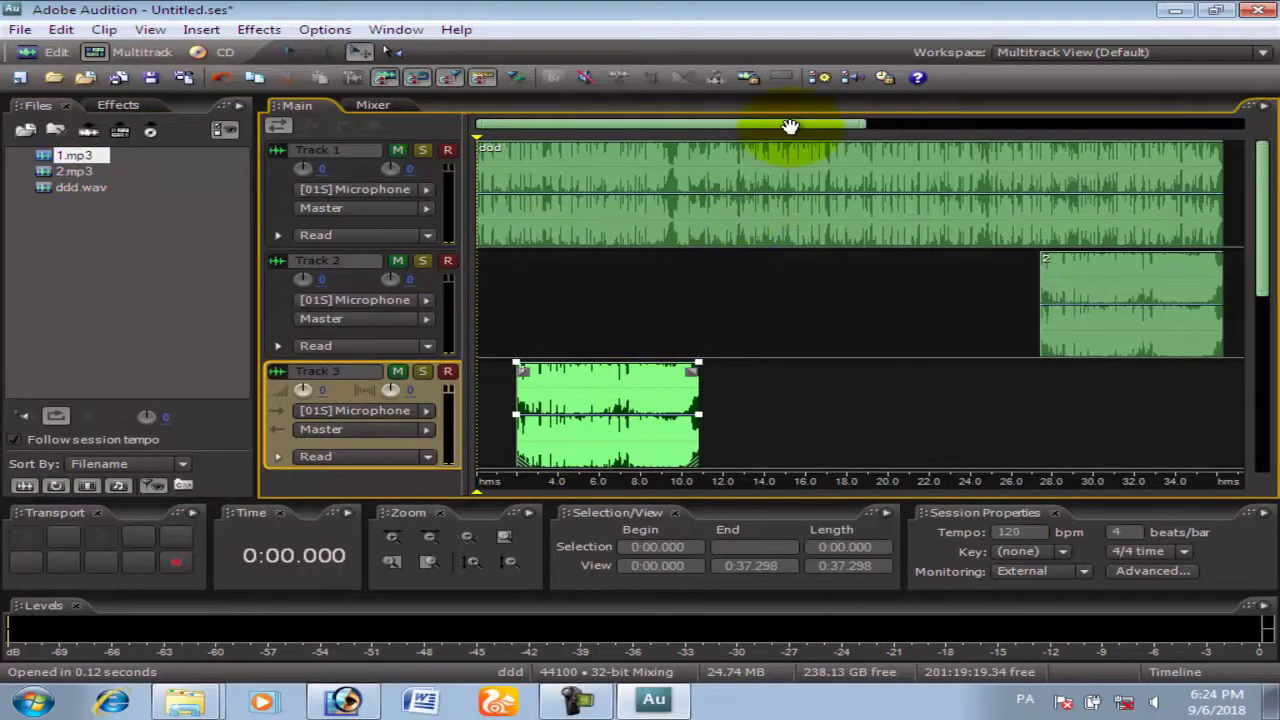
Cut the range 0:27.415 to 0:27.417 out of the ddd clip on Track 1, splitting it where the Track 2 clip begins
left_click(326, 54)
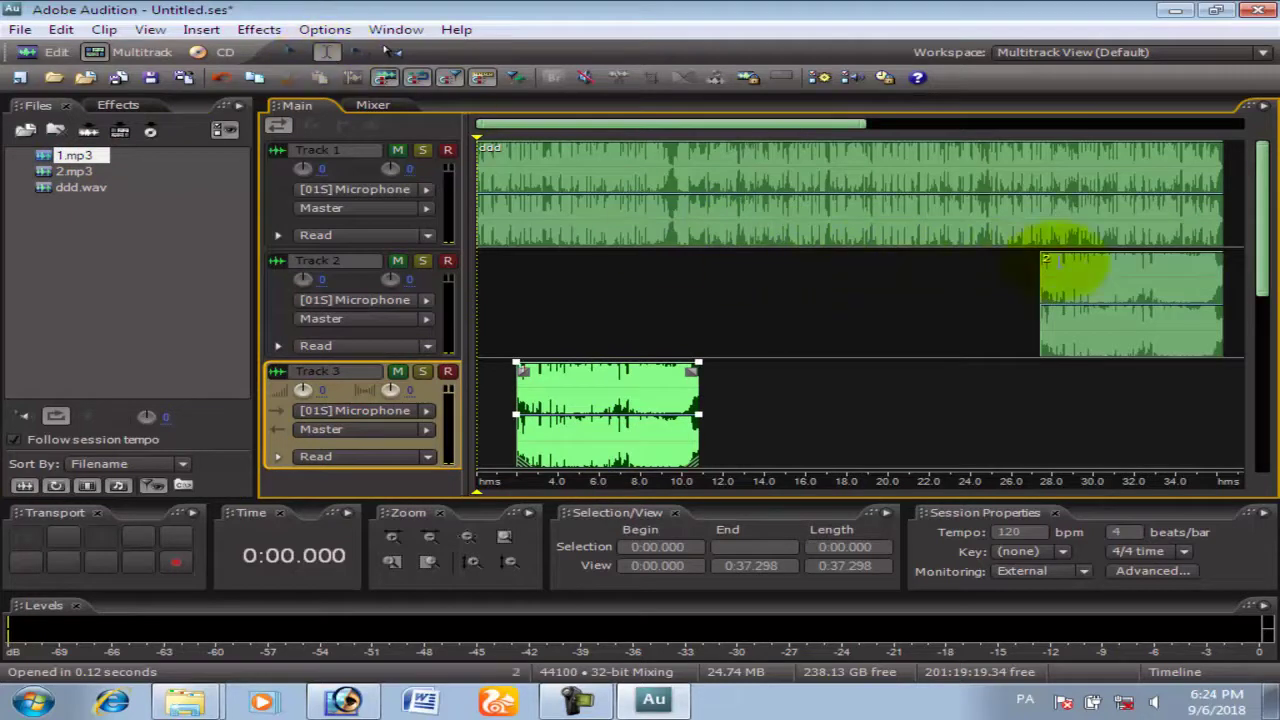
left_click(1040, 232)
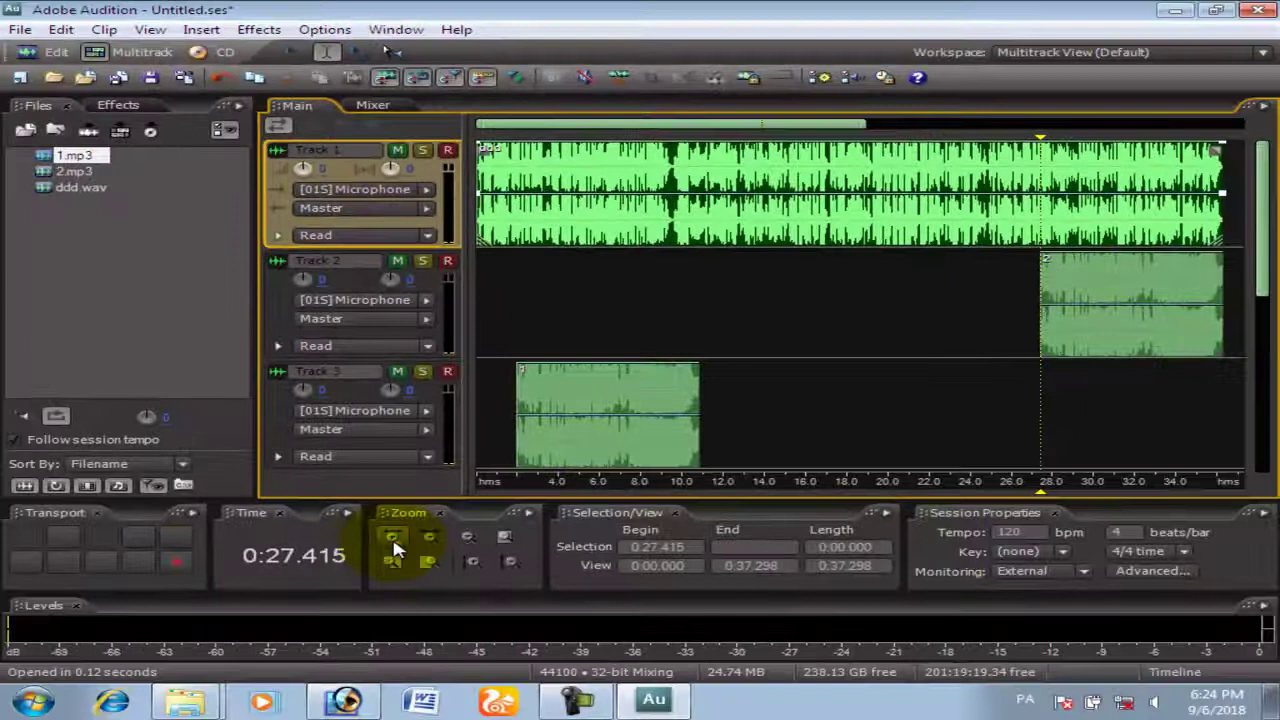
left_click(393, 543)
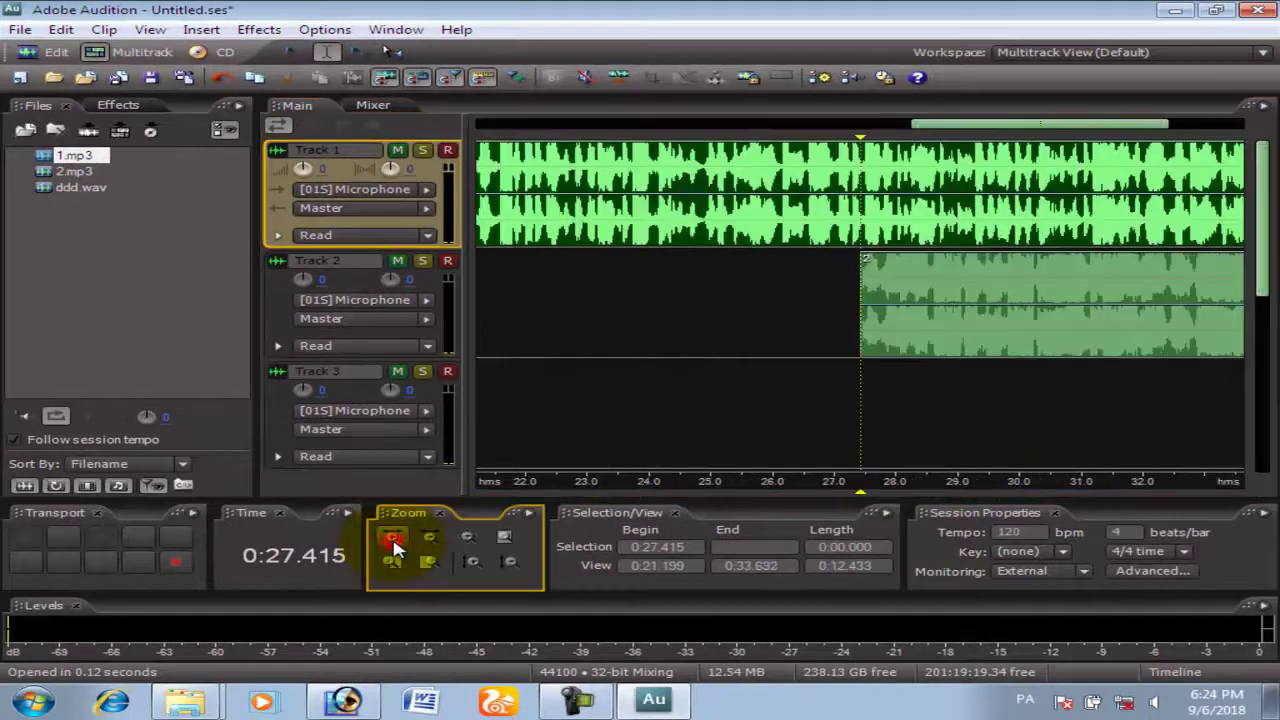
left_click(393, 543)
left_click(393, 543)
left_click(393, 543)
left_click(393, 543)
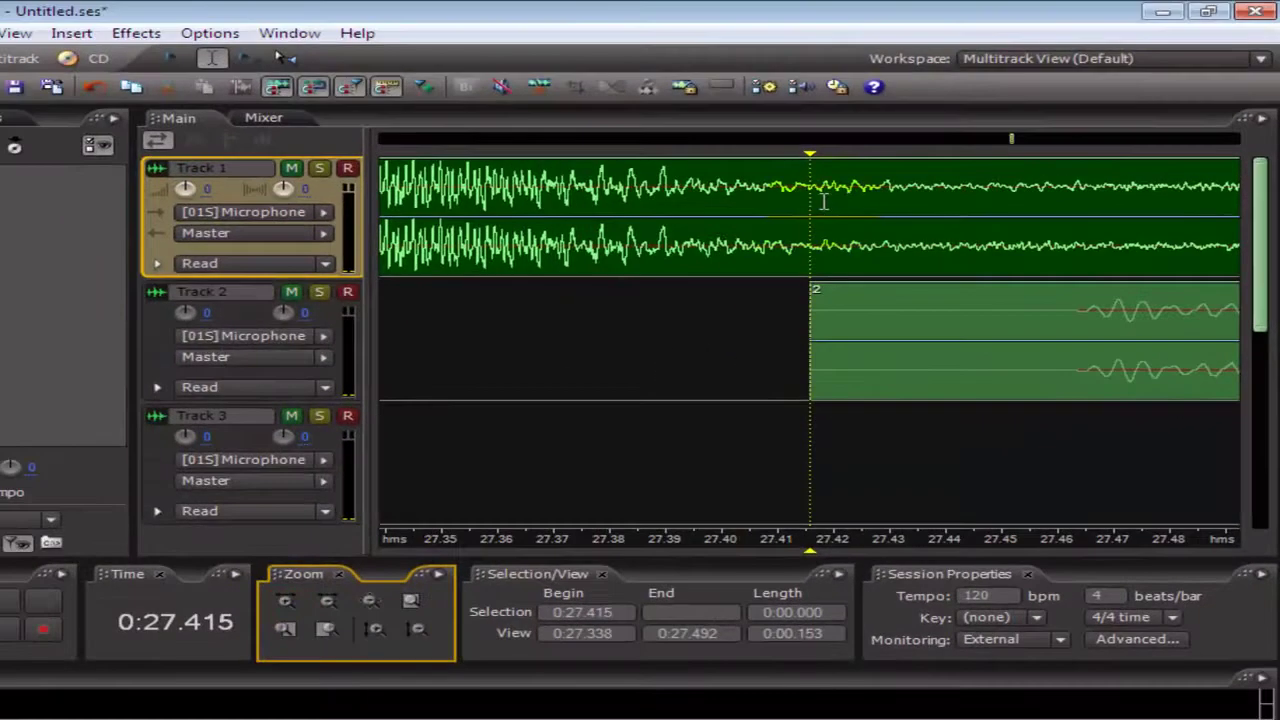
left_click_drag(824, 201, 818, 201)
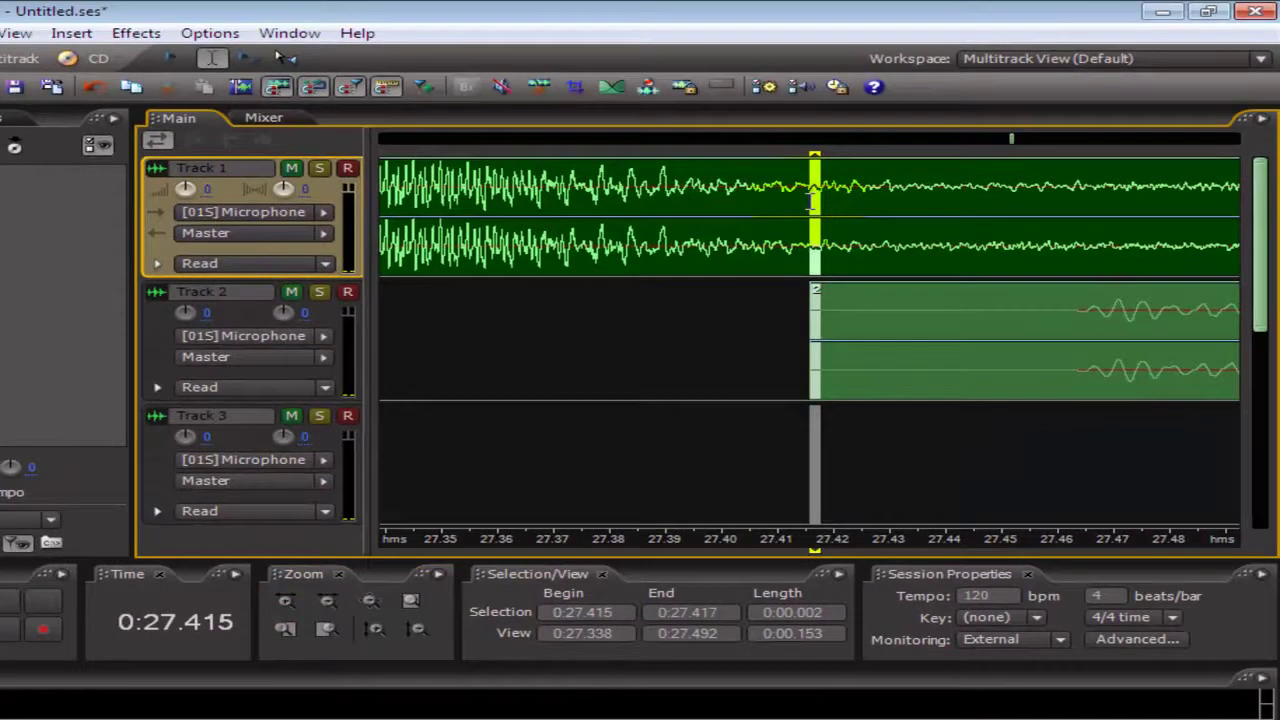
left_click(166, 83)
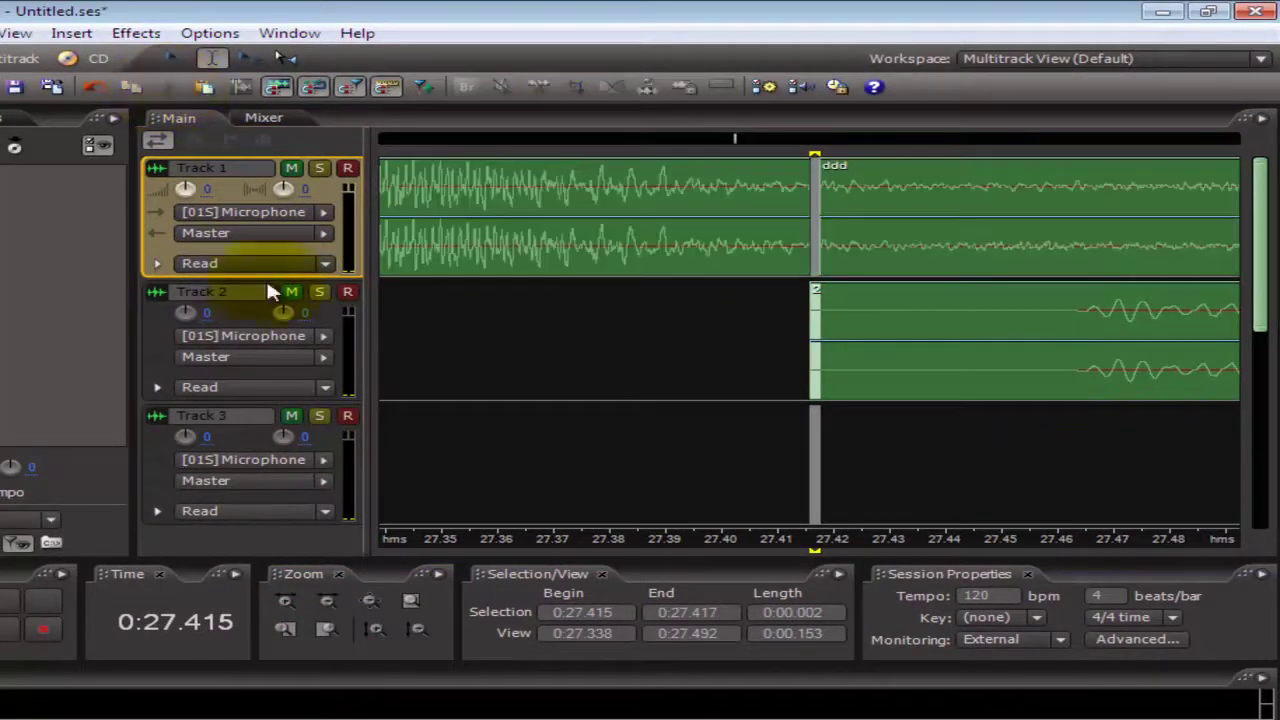
Swap the split-off ddd piece on Track 1 with clip 2 on Track 2, starting both at 0:27.415
left_click(326, 604)
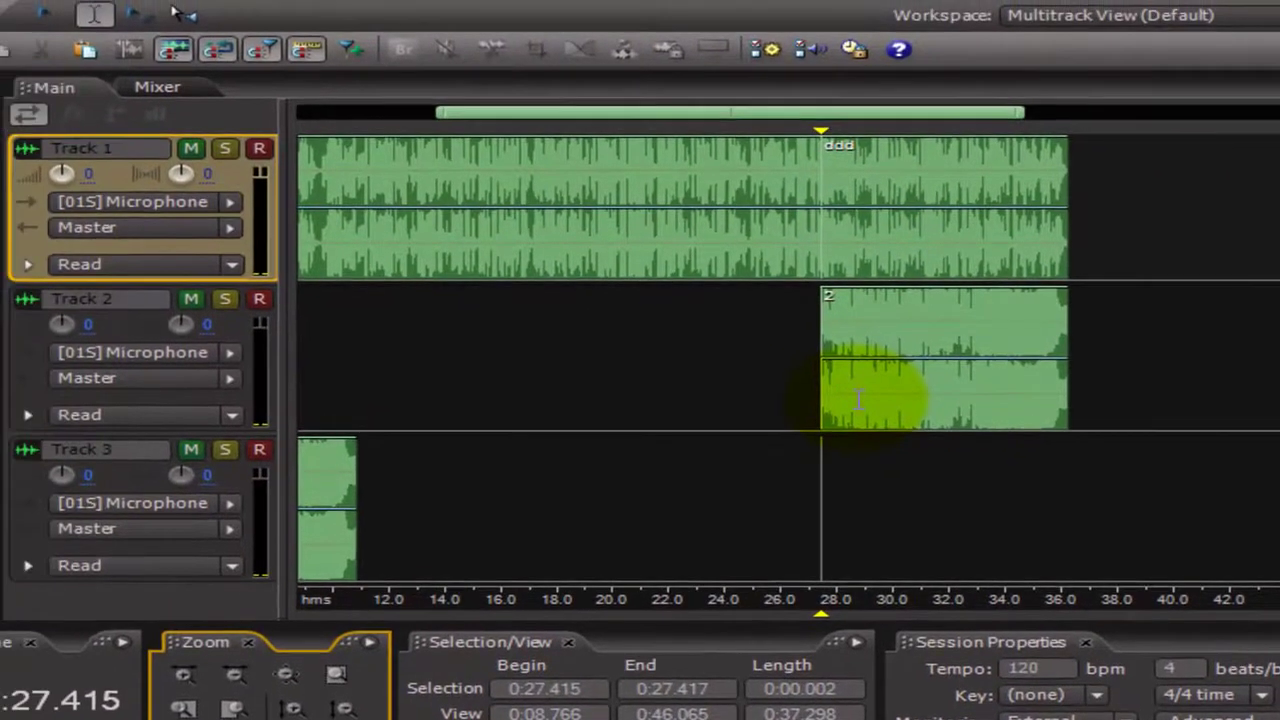
left_click(138, 16)
left_click_drag(878, 196, 892, 193)
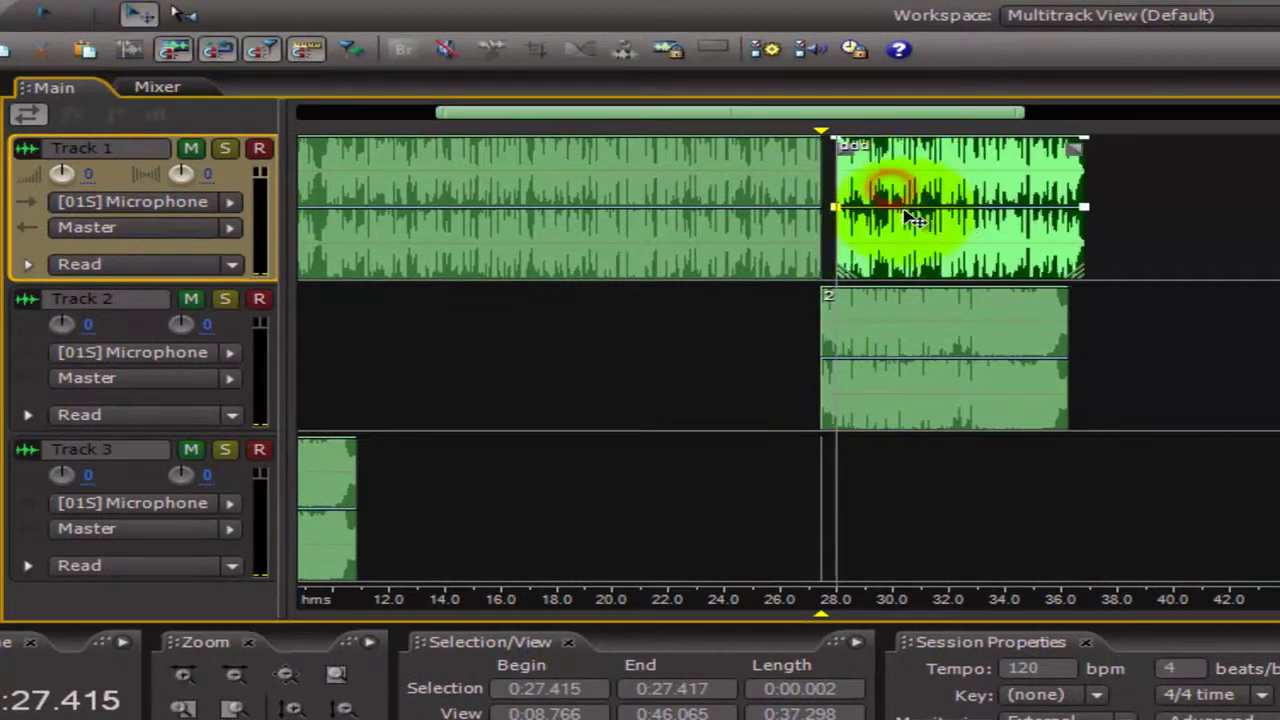
left_click_drag(930, 282, 898, 321)
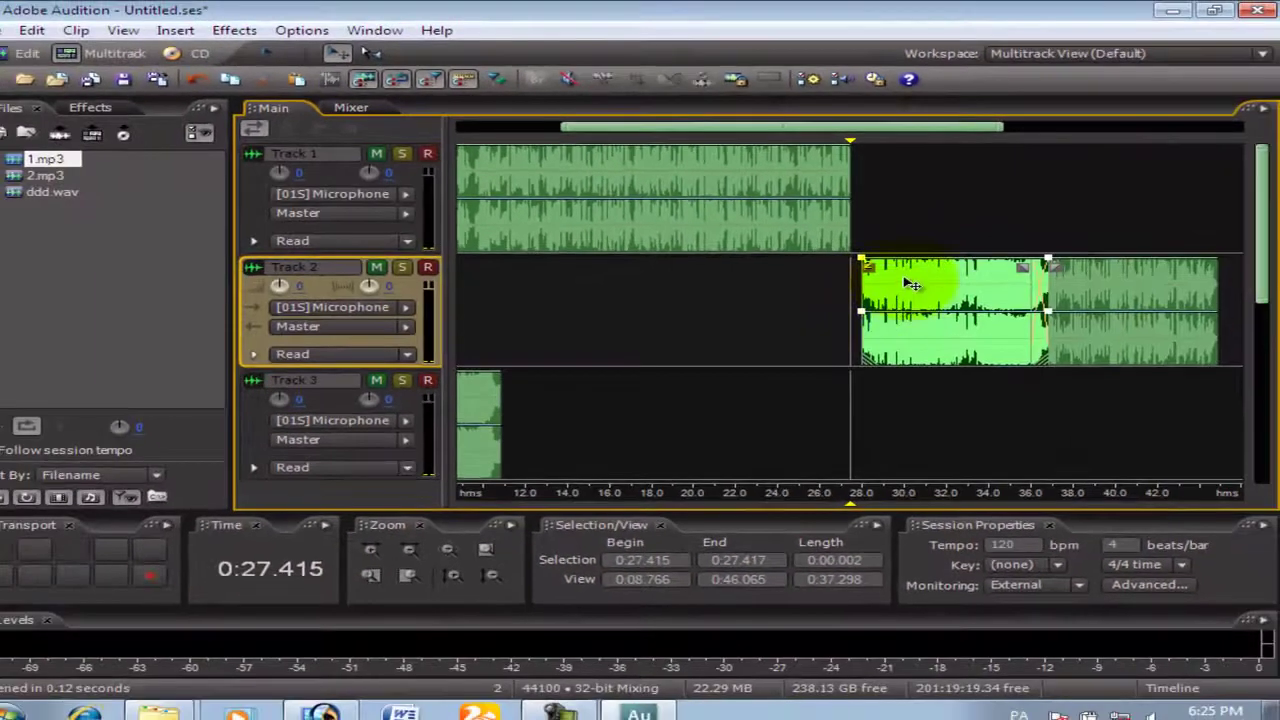
left_click(890, 302)
left_click_drag(892, 264, 884, 251)
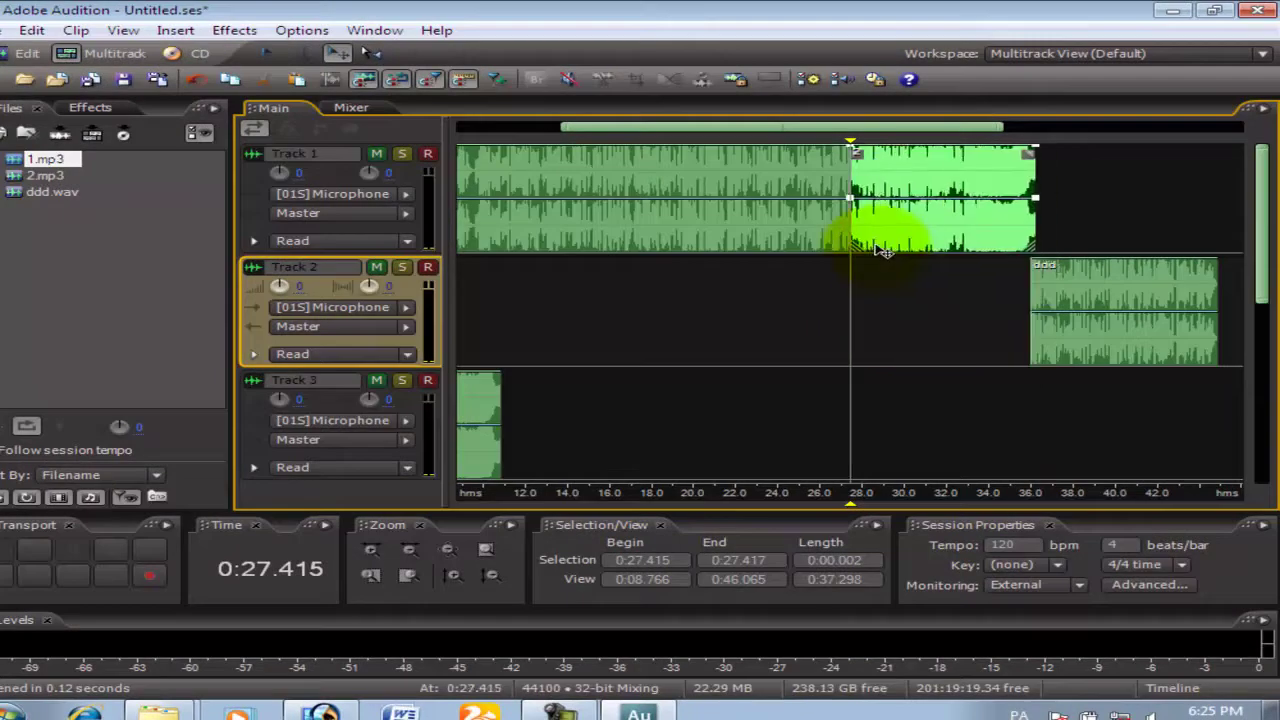
left_click_drag(1127, 300, 946, 330)
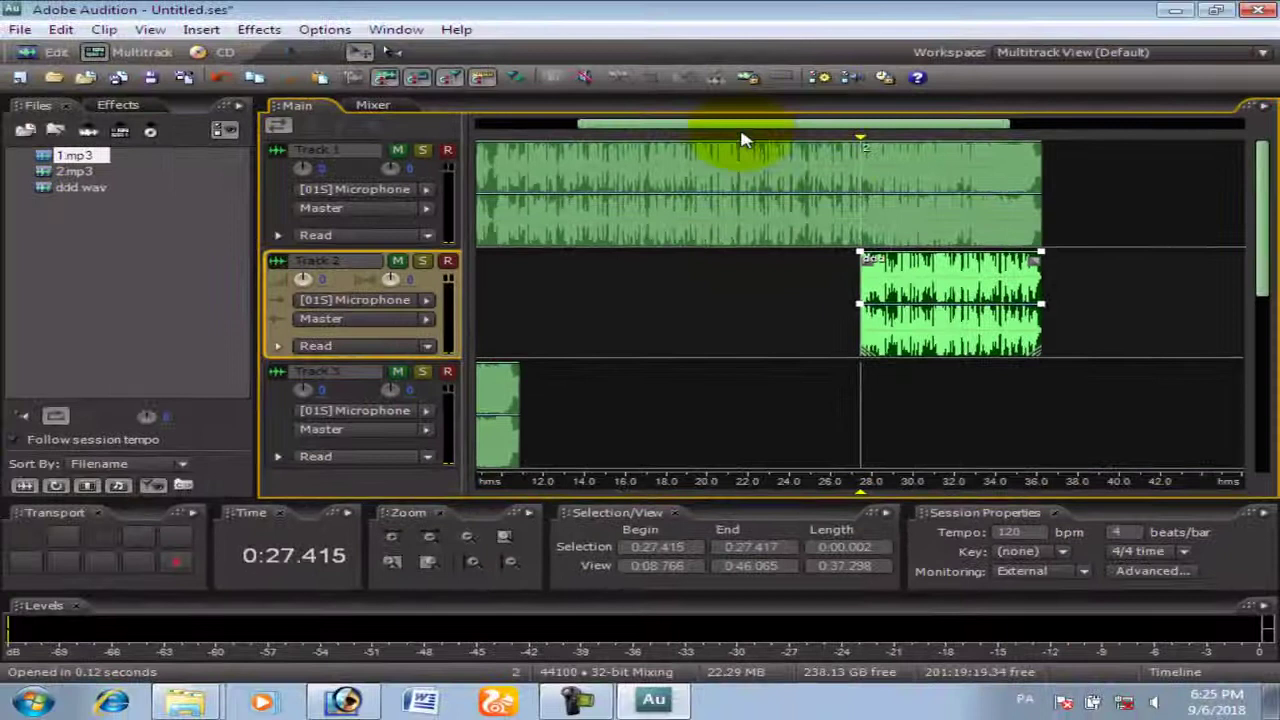
Move clip 1 along Track 3 to start at about 12.6 seconds
left_click_drag(440, 72, 428, 72)
left_click_drag(722, 127, 629, 129)
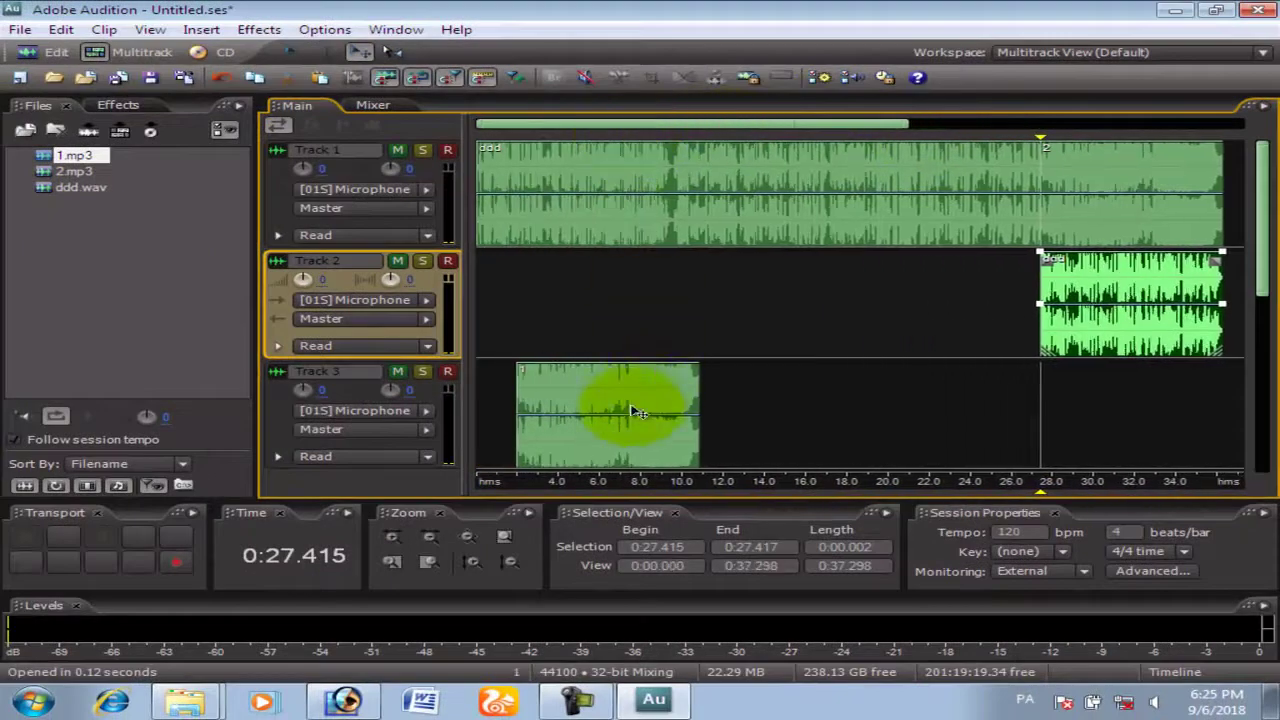
left_click_drag(564, 414, 849, 410)
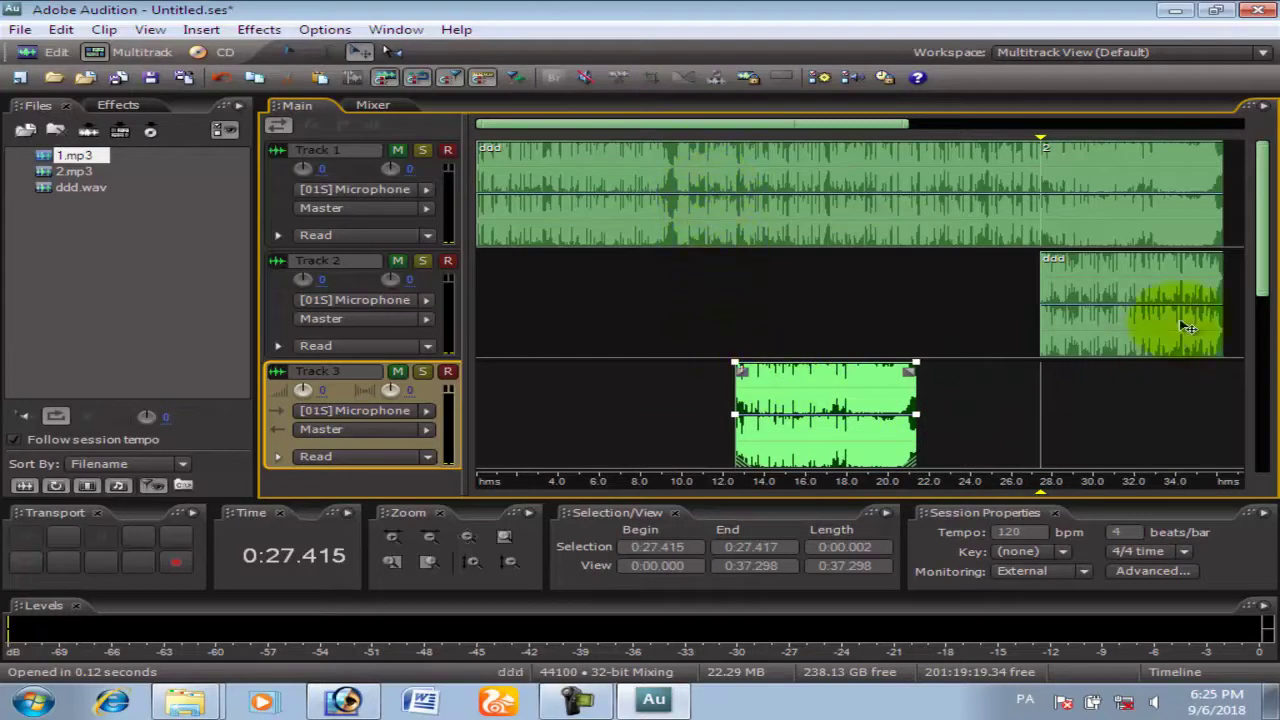
Set Track 2's pan to -33.3 and its volume to -10.5
mouse_move(1264, 200)
left_mouse_down()
mouse_move(1272, 305)
mouse_move(1274, 190)
left_mouse_up()
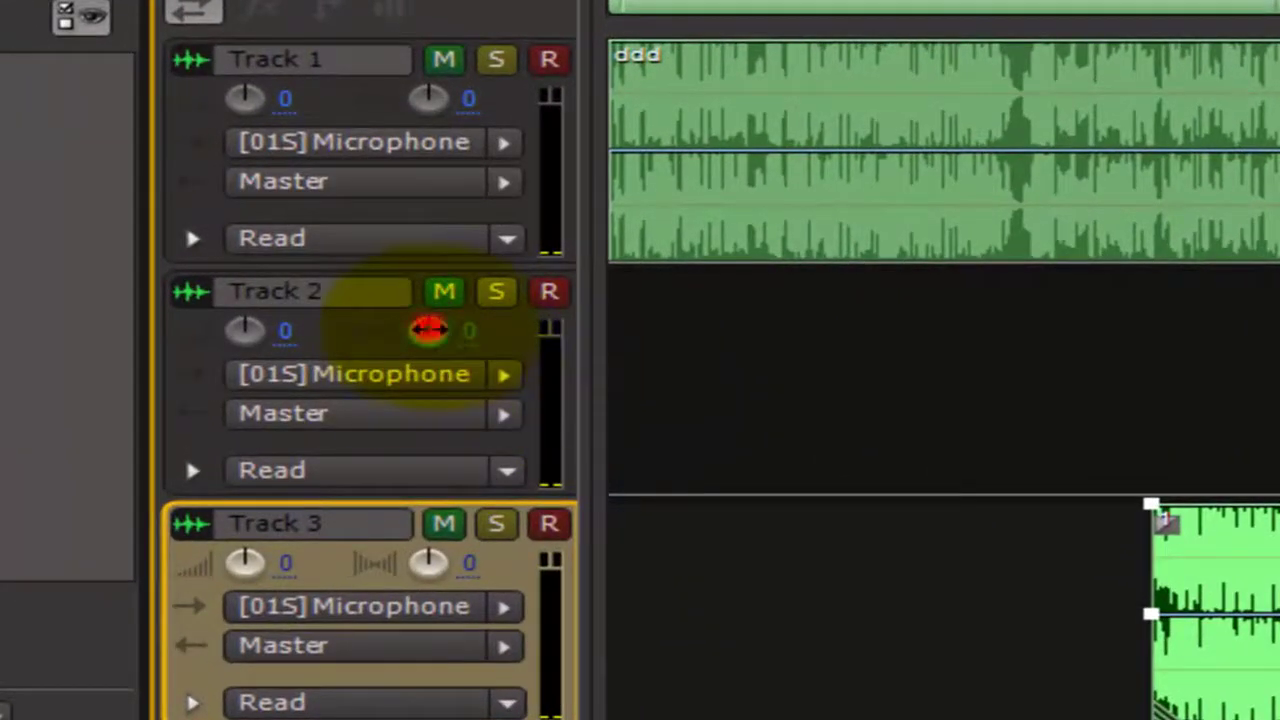
left_click_drag(429, 330, 385, 560)
left_click(245, 328)
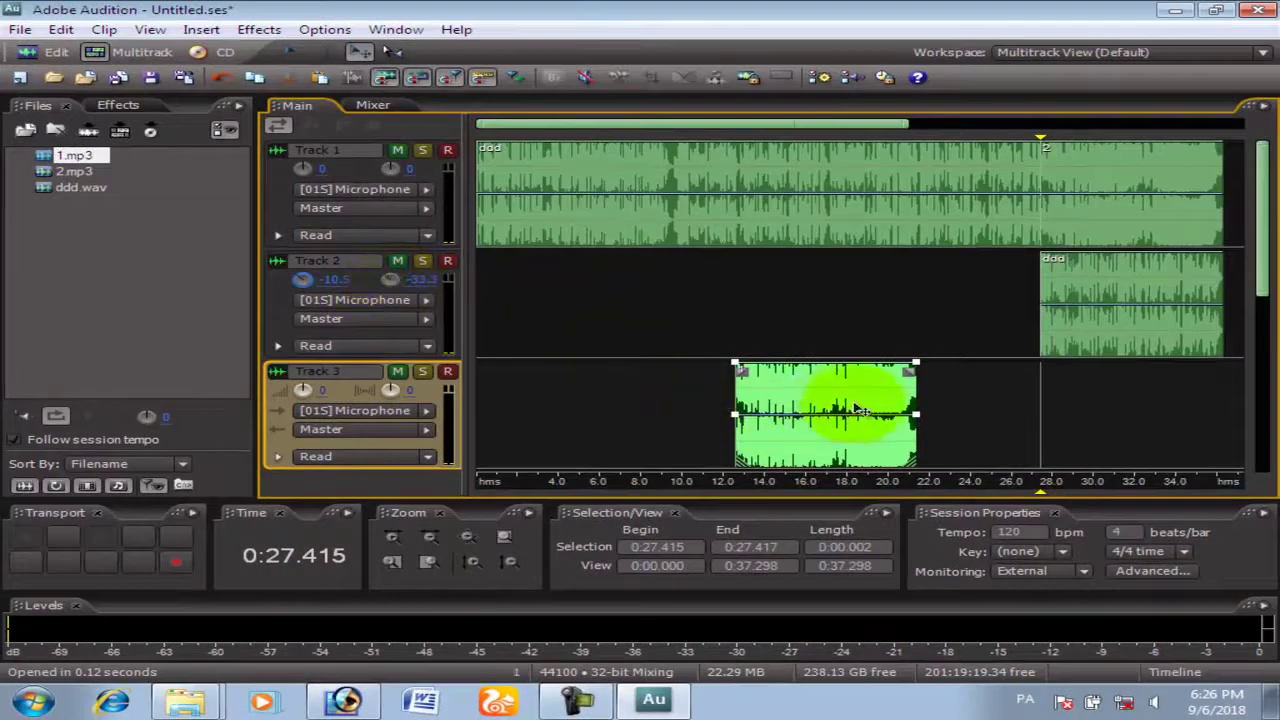
Move clip 1 on Track 3 to start at about 9.5 seconds and select all clips on the three tracks
left_click_drag(840, 410, 777, 400)
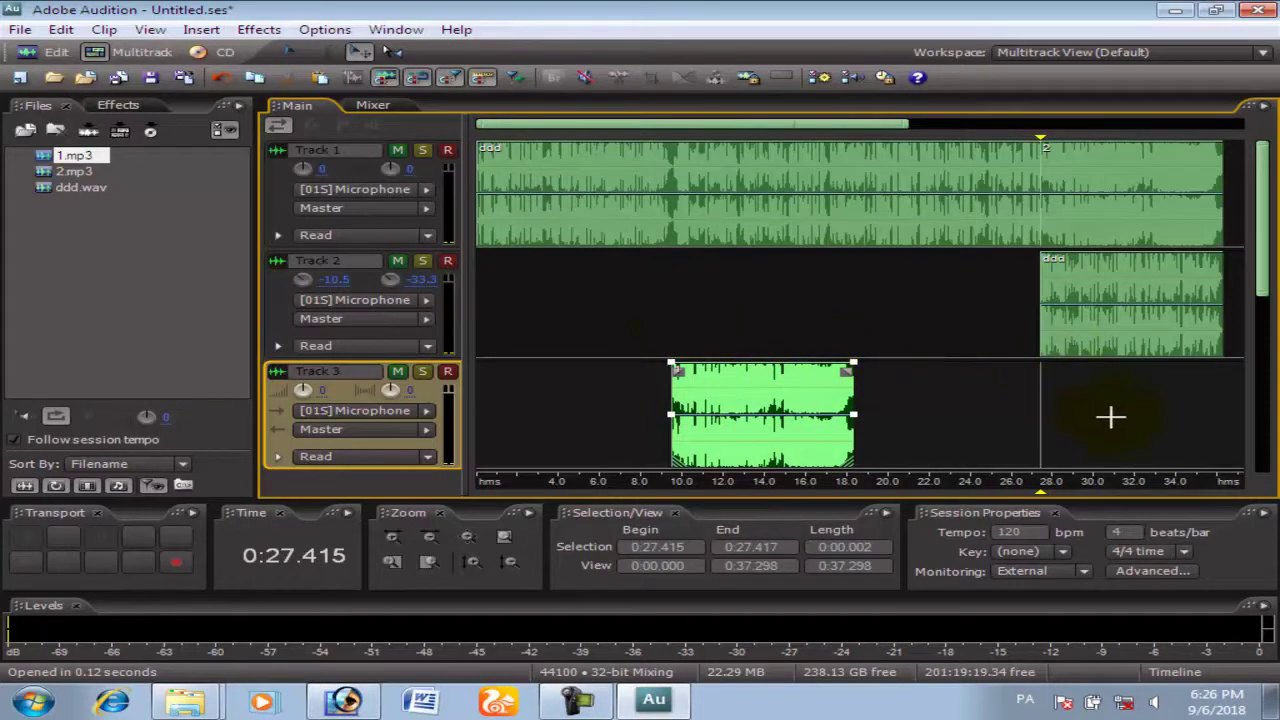
left_click_drag(1148, 437, 662, 158)
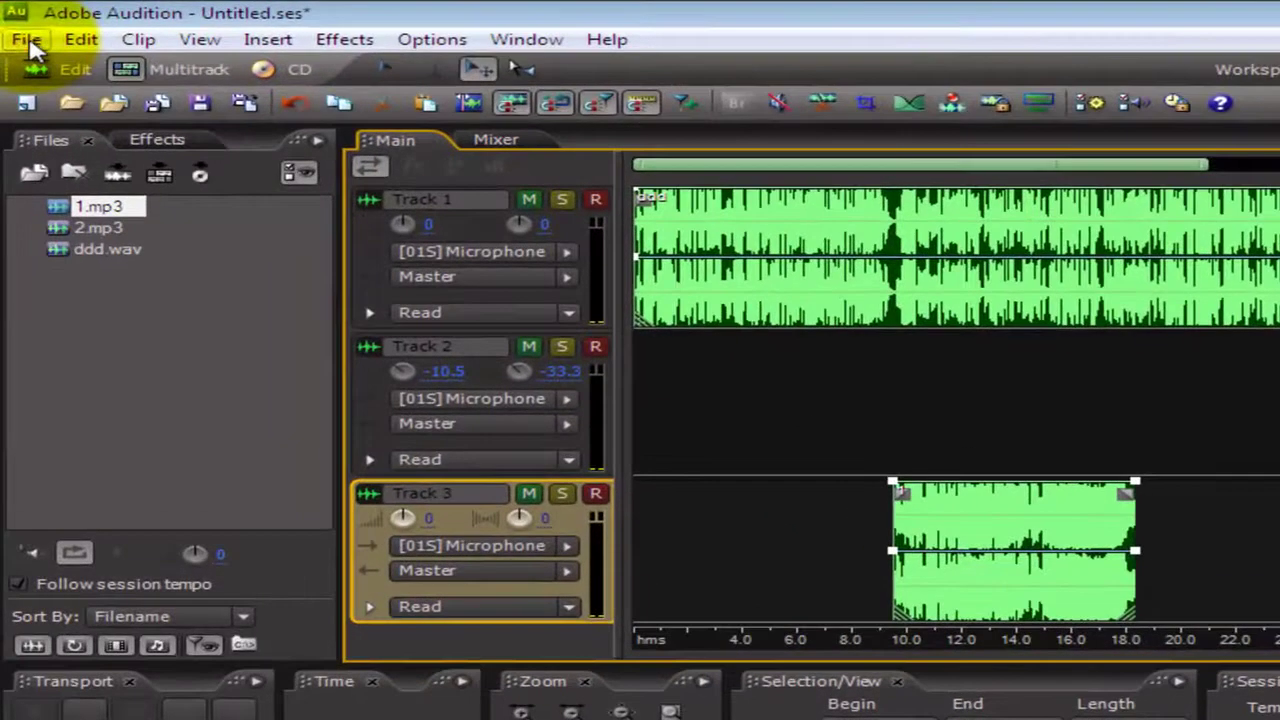
Export the entire session as an audio mix down named Untitled_mixdown in mp3PRO (FhG) (*.mp3) format to the Desktop
left_click(30, 44)
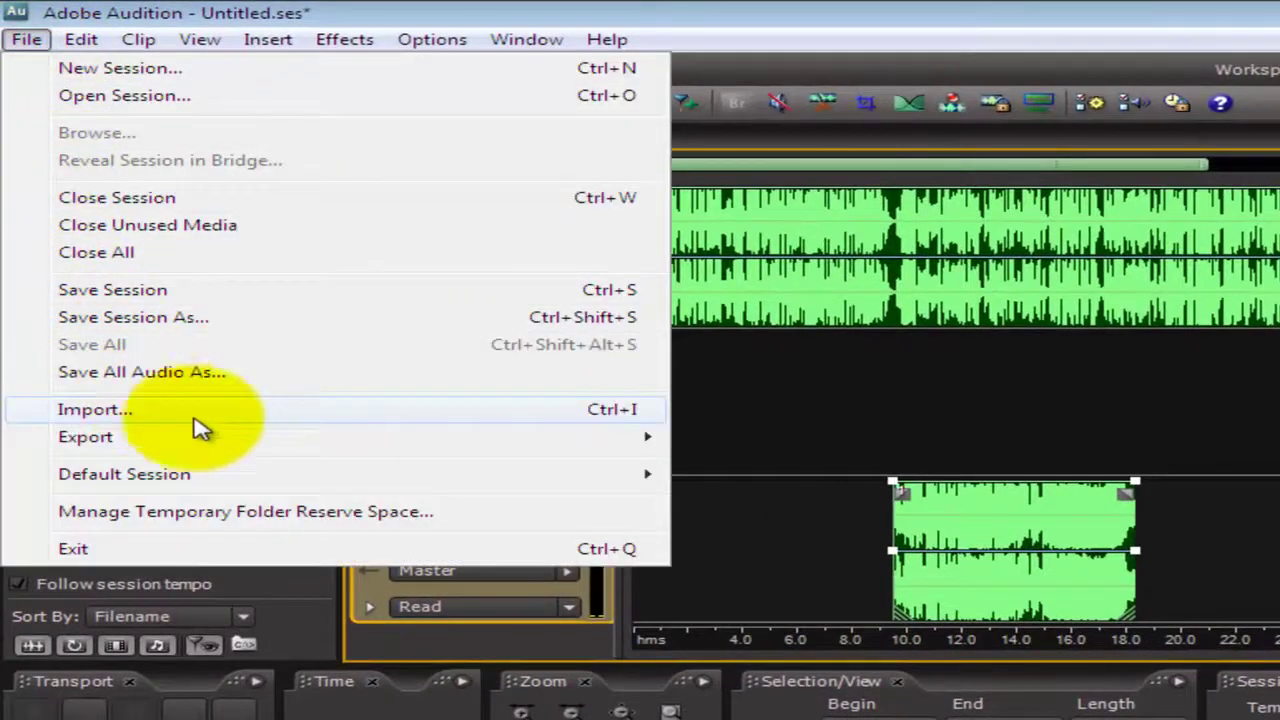
mouse_move(478, 443)
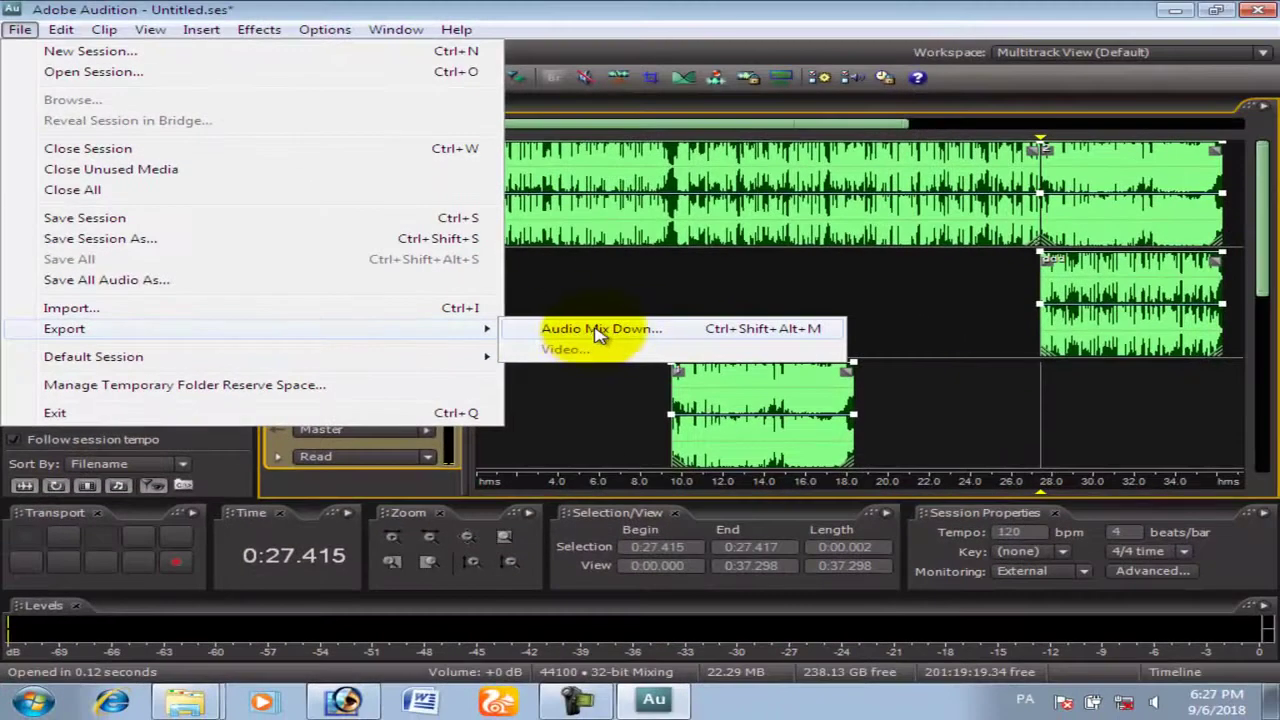
left_click(597, 335)
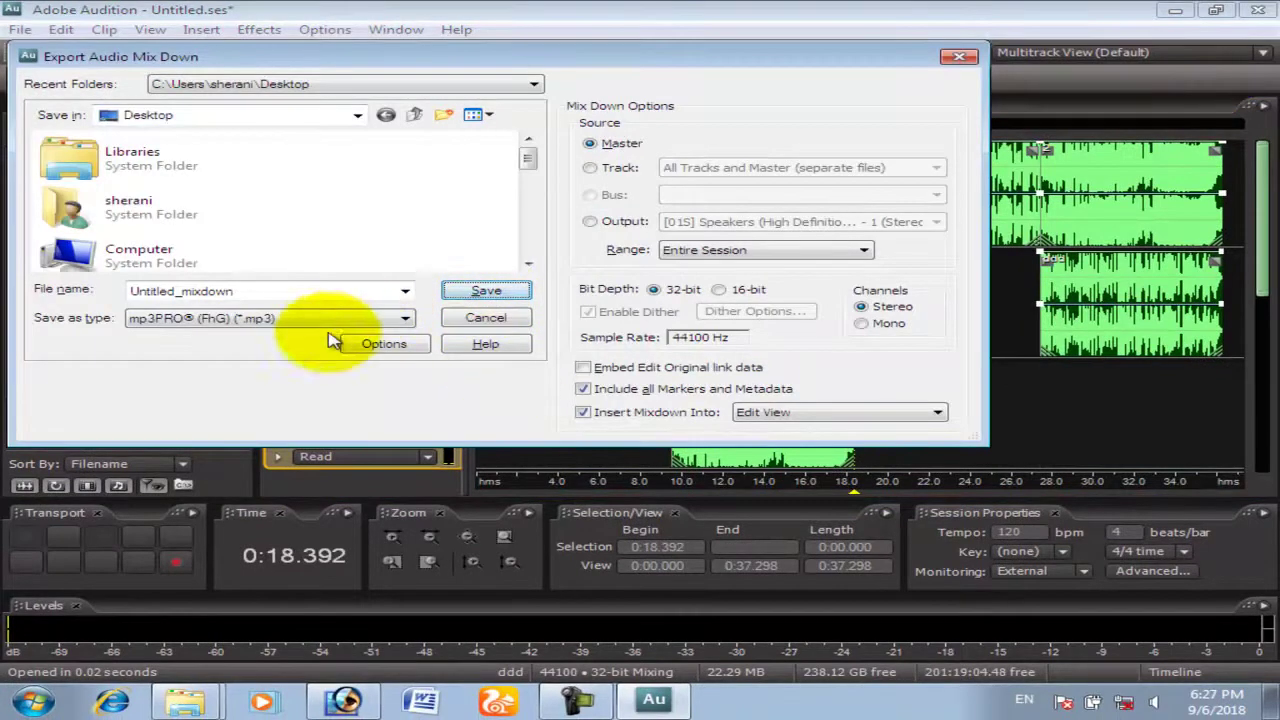
left_click(405, 318)
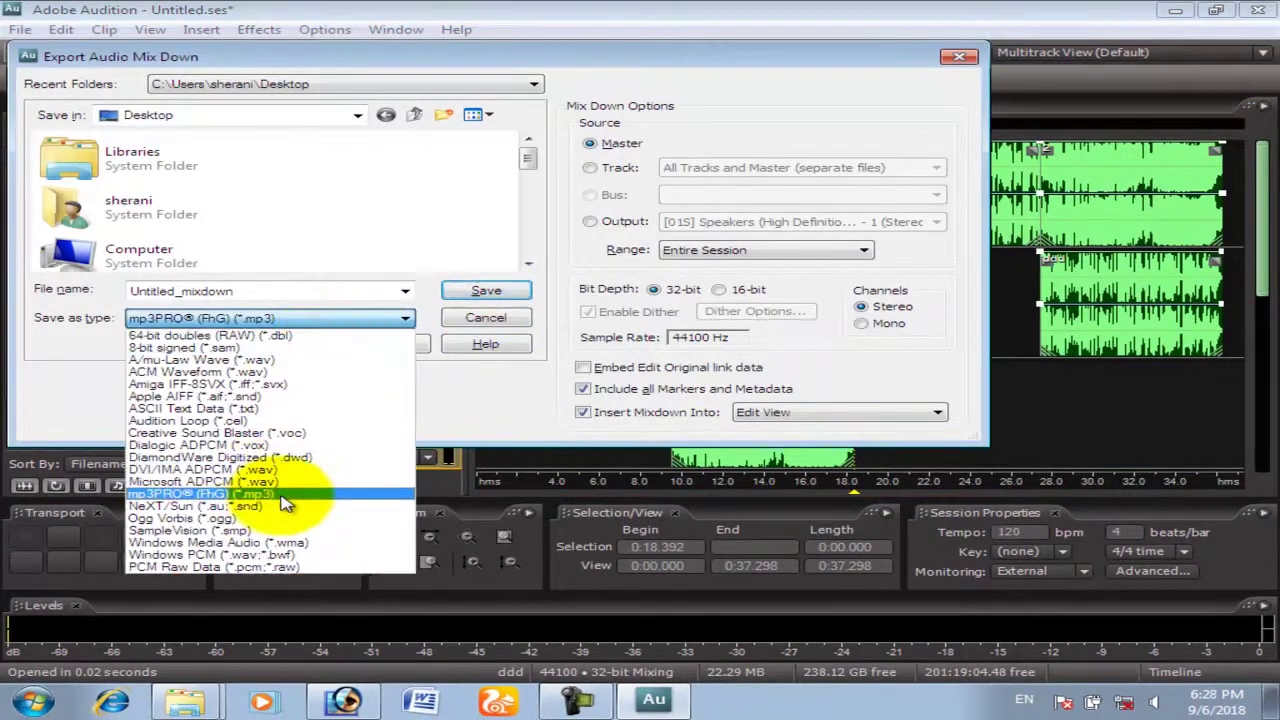
left_click(282, 496)
left_click(484, 290)
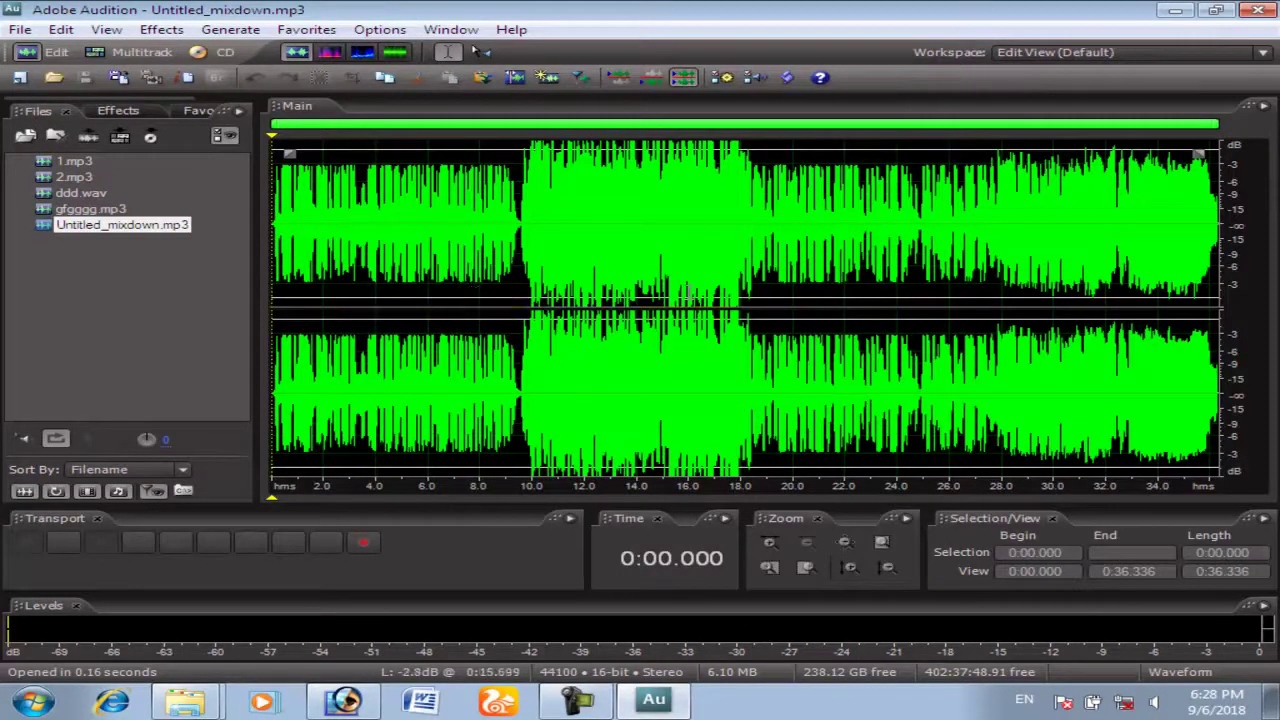
Select the entire waveform of Untitled_mixdown.mp3 and adjust its overall volume slightly
left_click_drag(996, 214, 1218, 214)
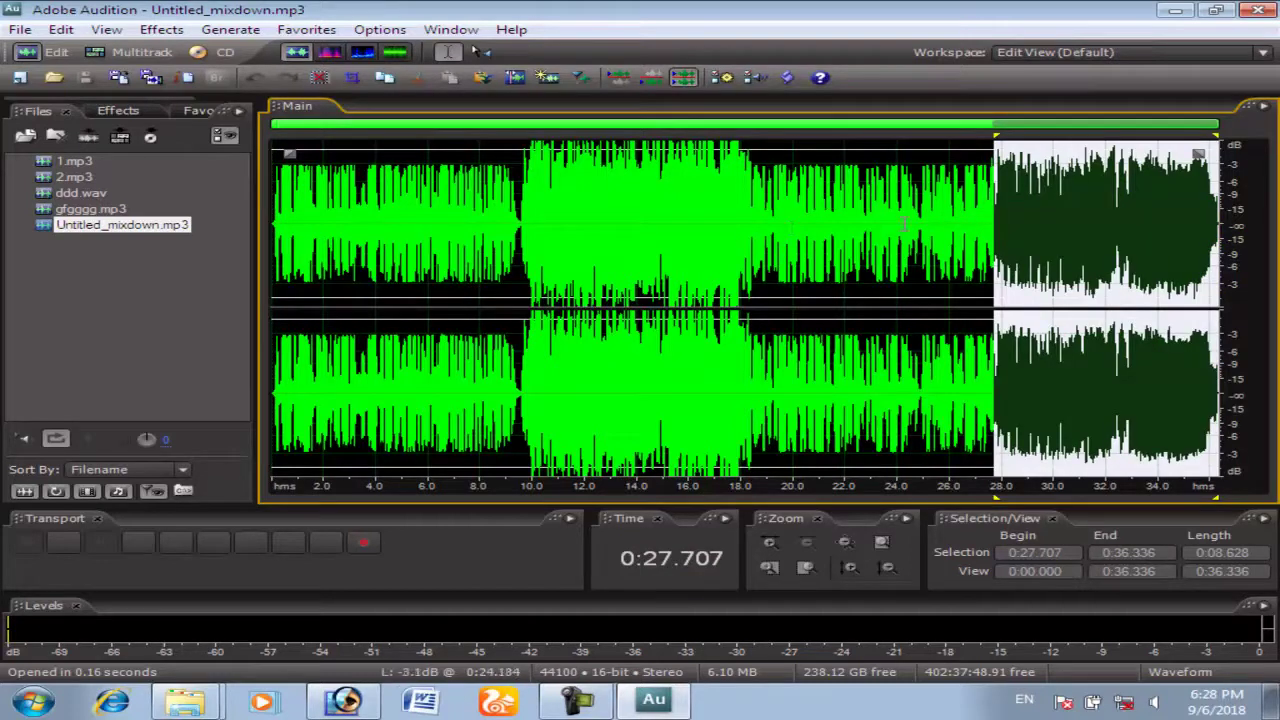
left_click_drag(538, 220, 685, 232)
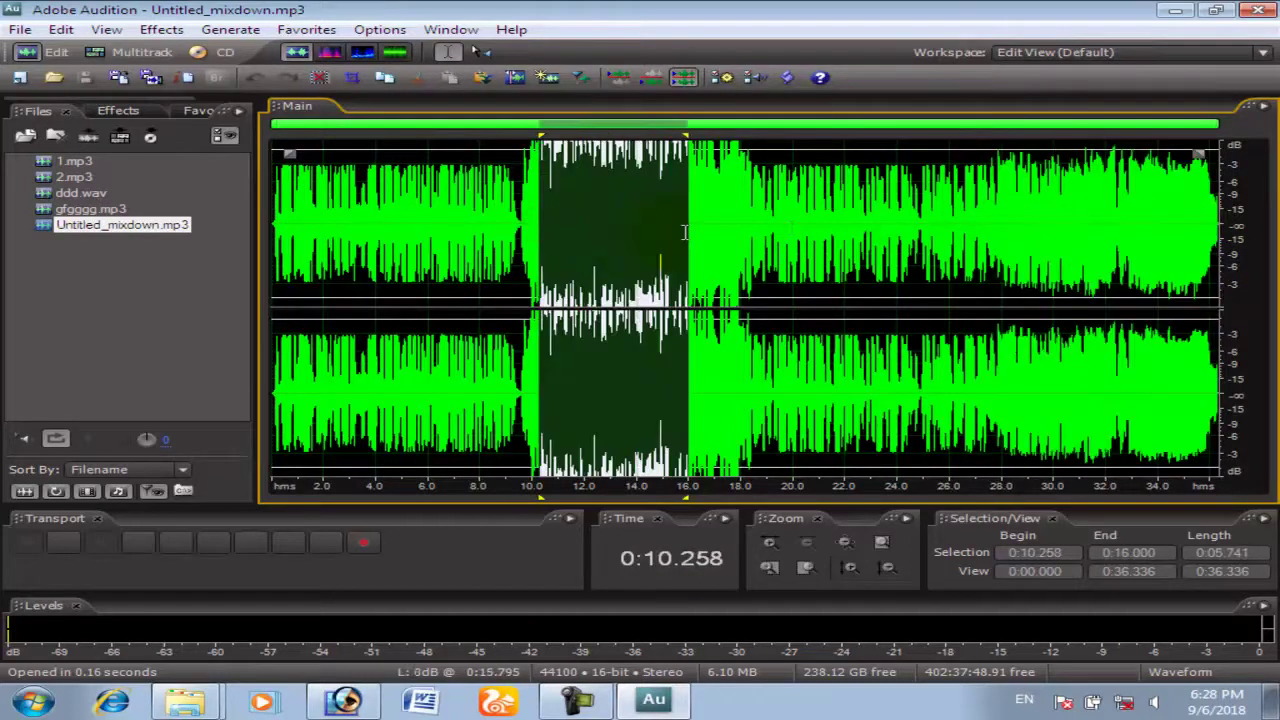
double_click(530, 218)
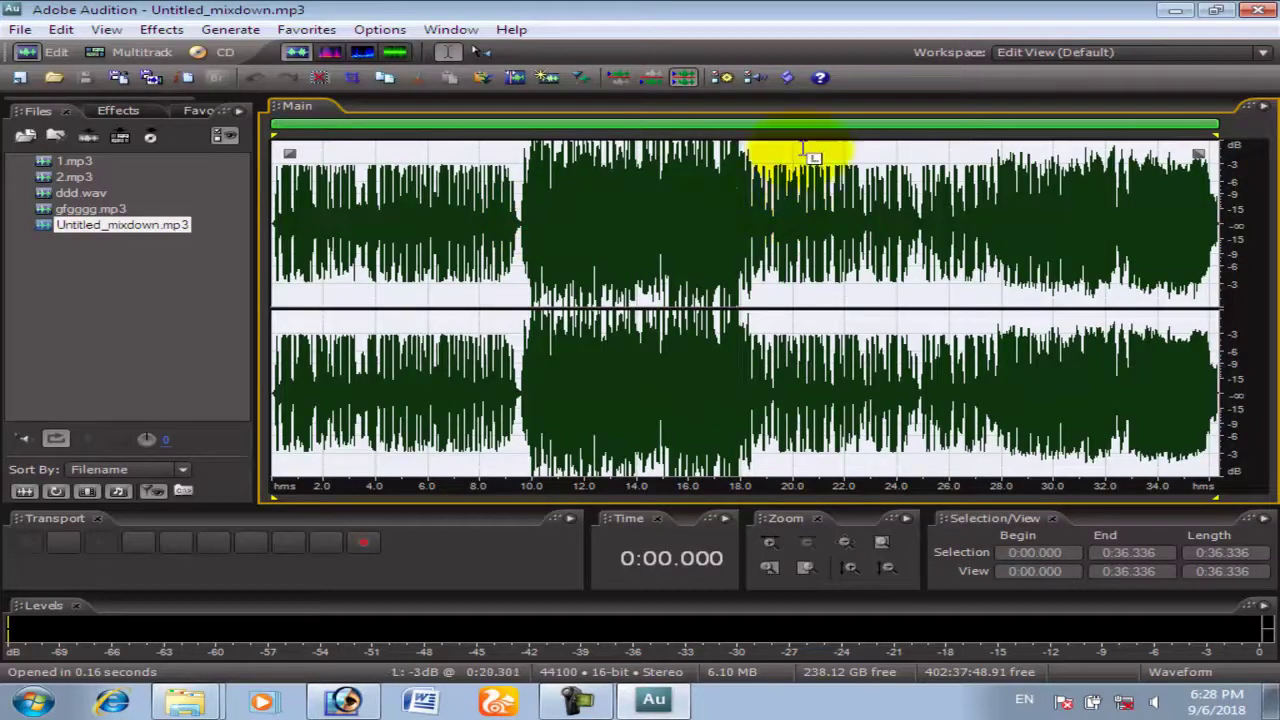
left_click(735, 173)
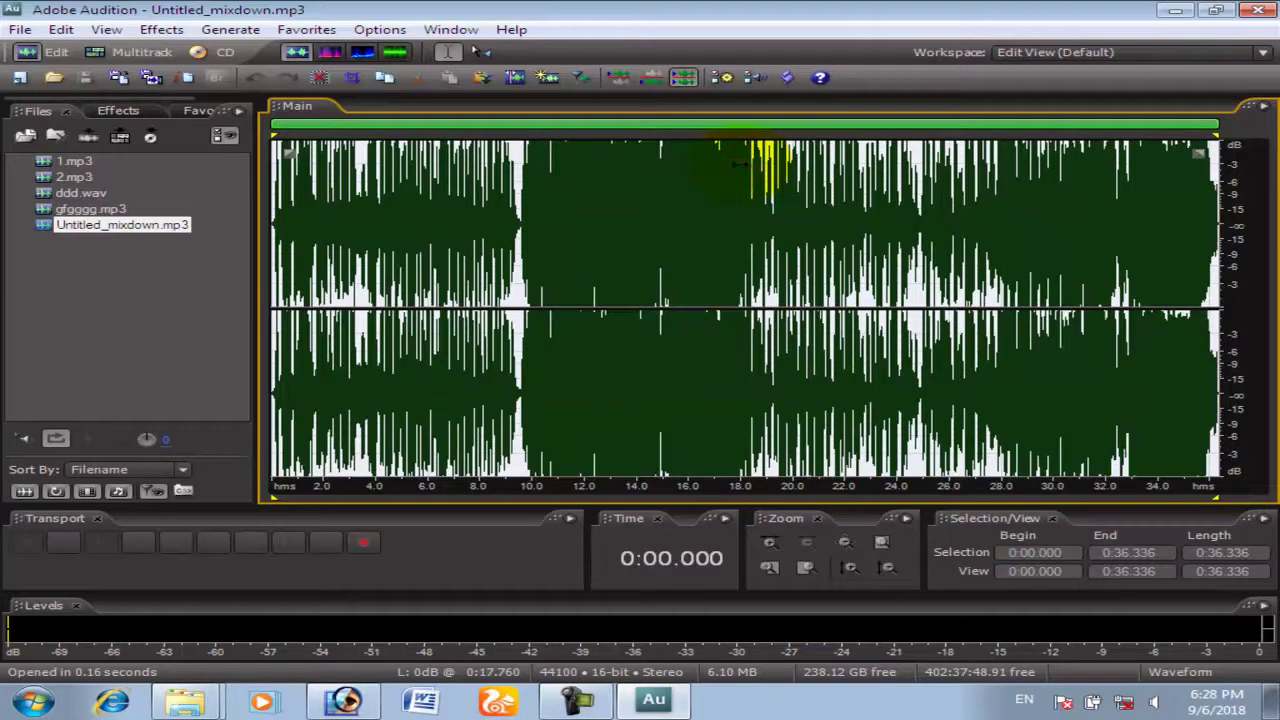
left_click(955, 186)
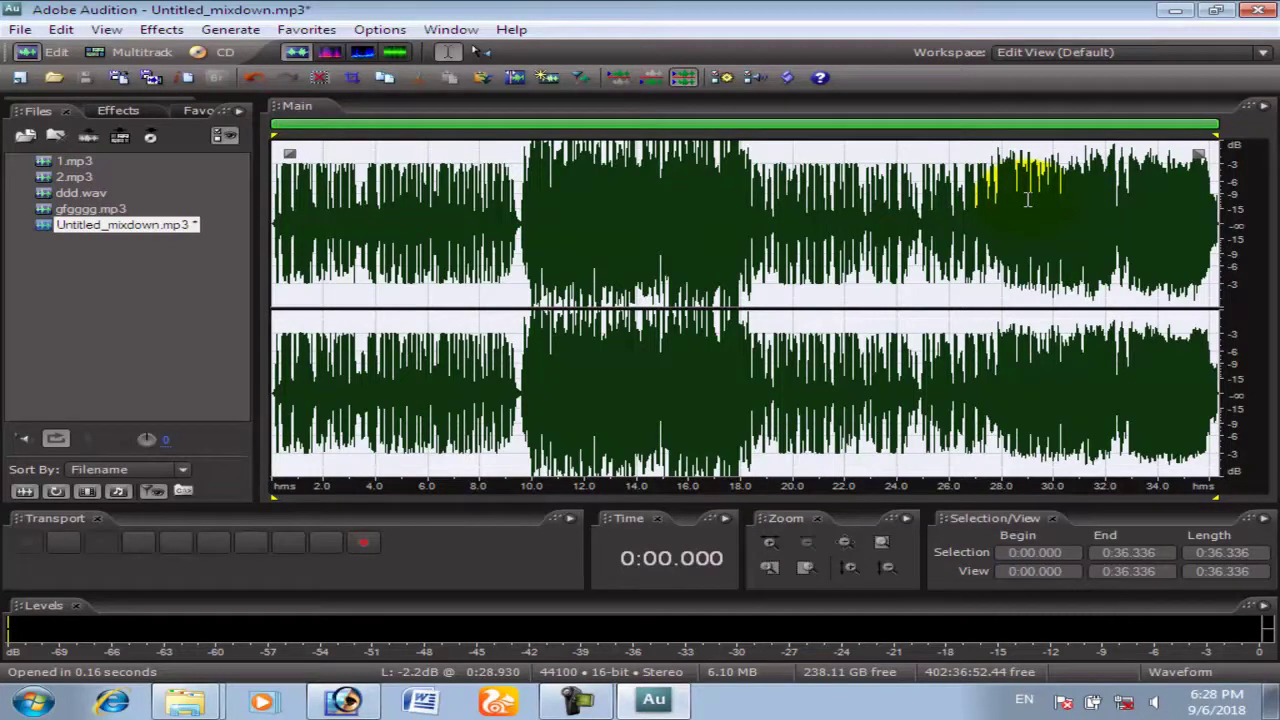
Switch to the Windows desktop and move the Untitled_mixdown MP3 file to an empty area away from the other icons
left_click(1177, 10)
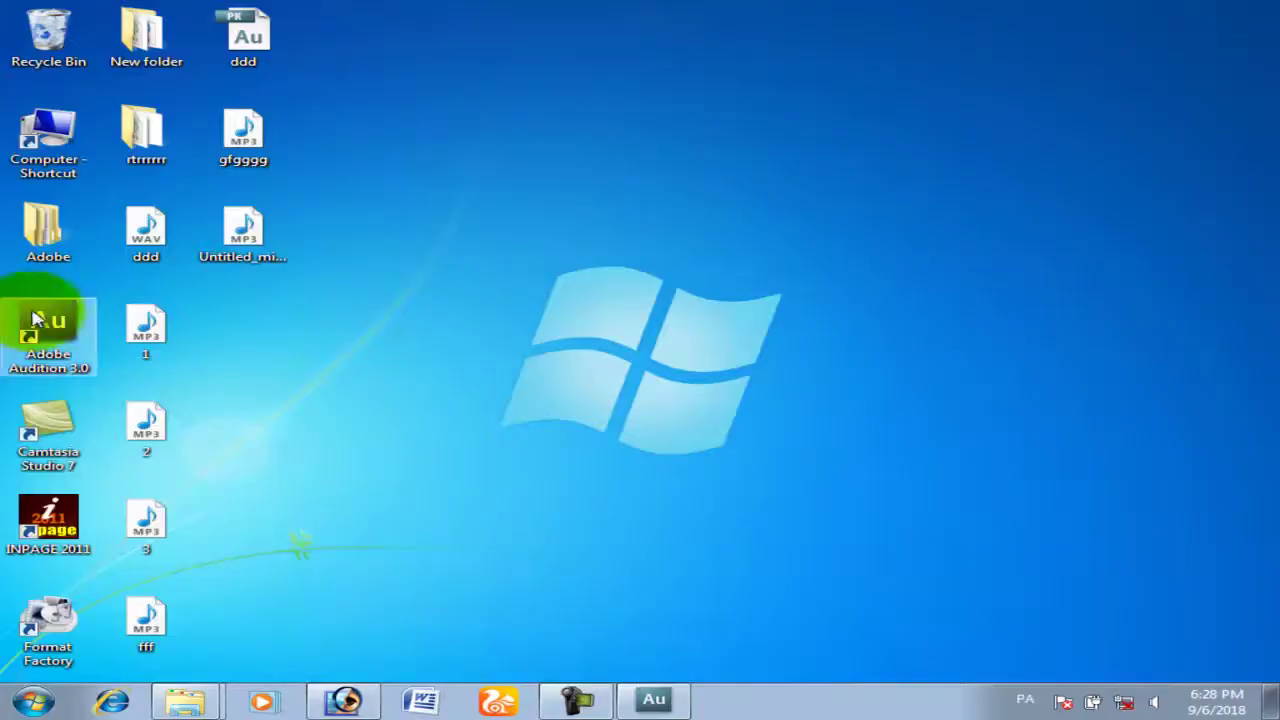
left_click_drag(243, 226, 640, 150)
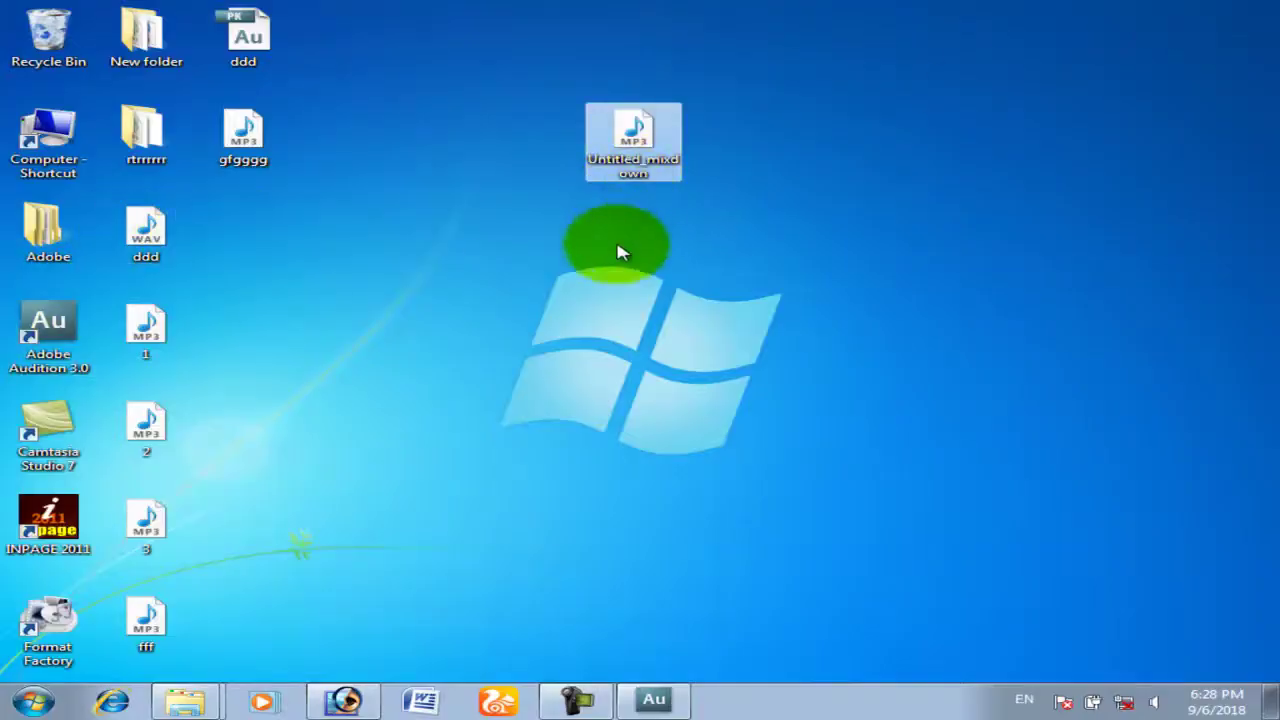